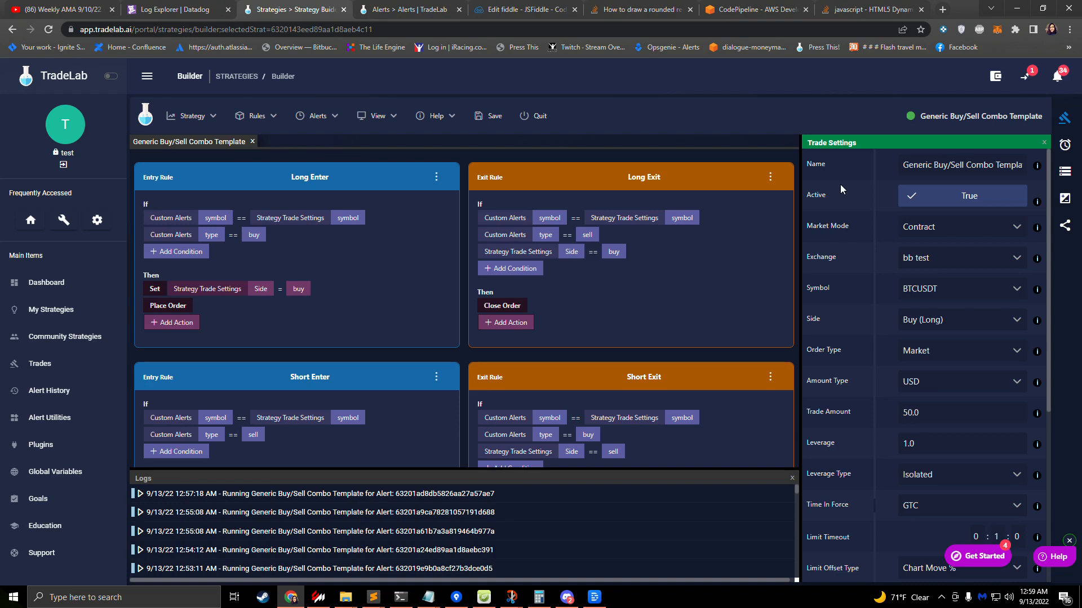
double_click(940, 165)
left_click_drag(902, 165, 1026, 165)
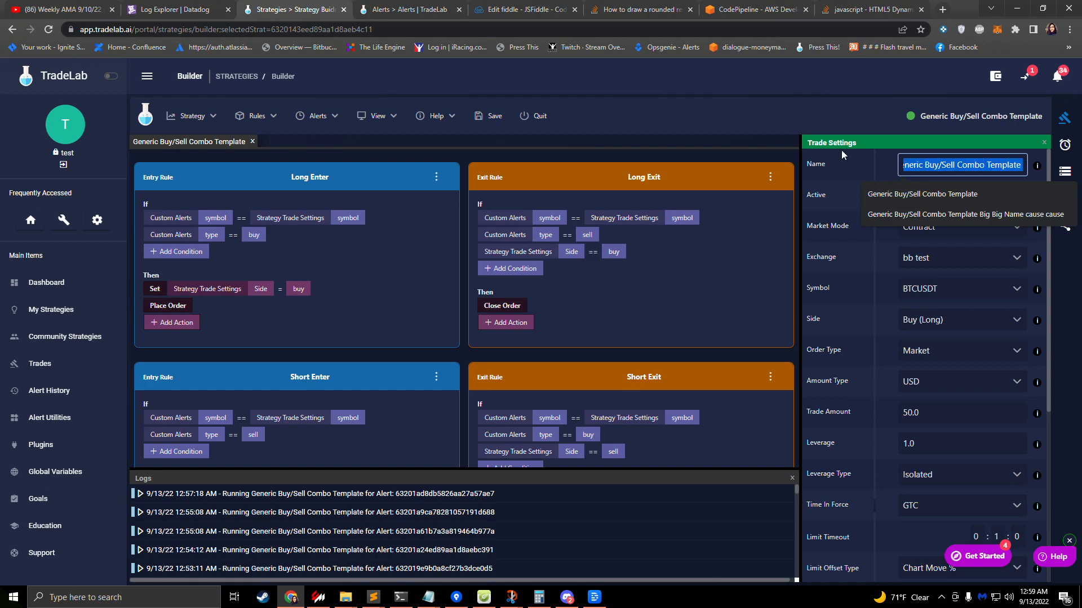
left_click(807, 133)
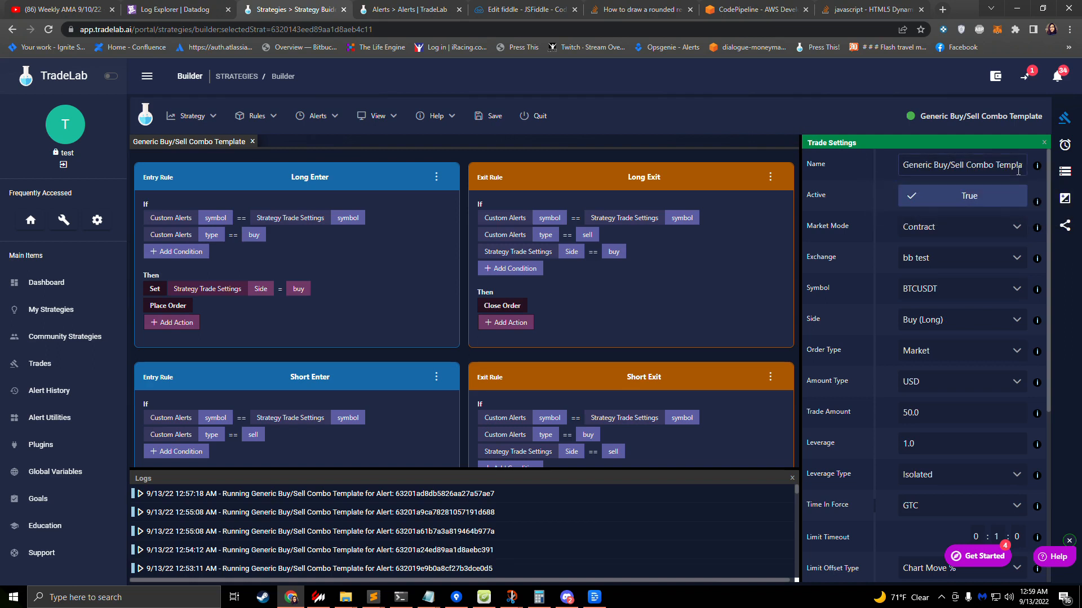
Step: Toggle the strategy's Active state off and on repeatedly using both its trade setting and the status indicator, ending on True
mouse_move(1038, 172)
left_click(941, 202)
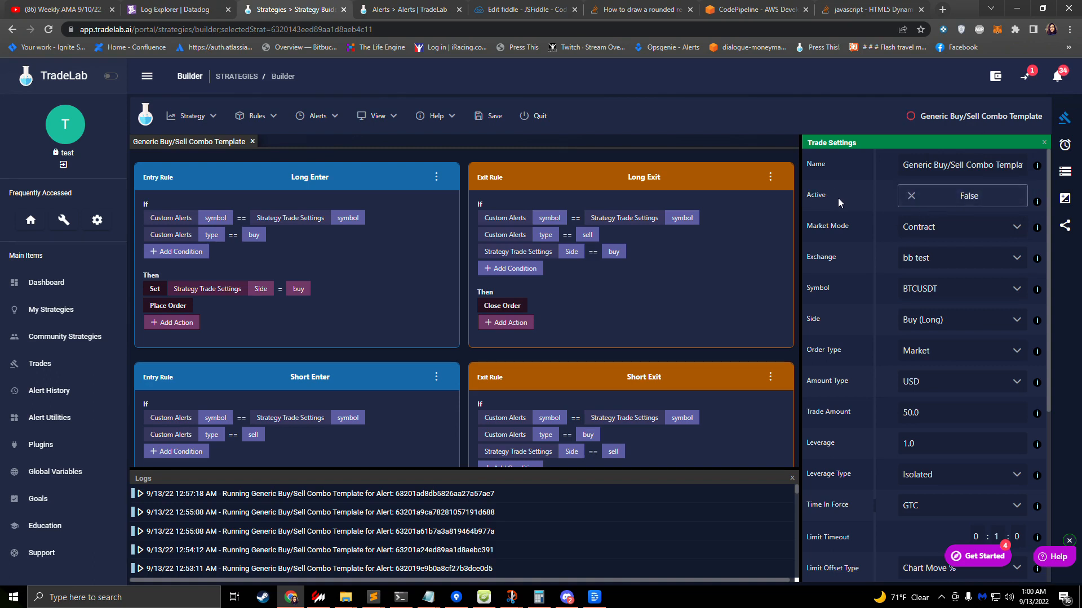
left_click(911, 118)
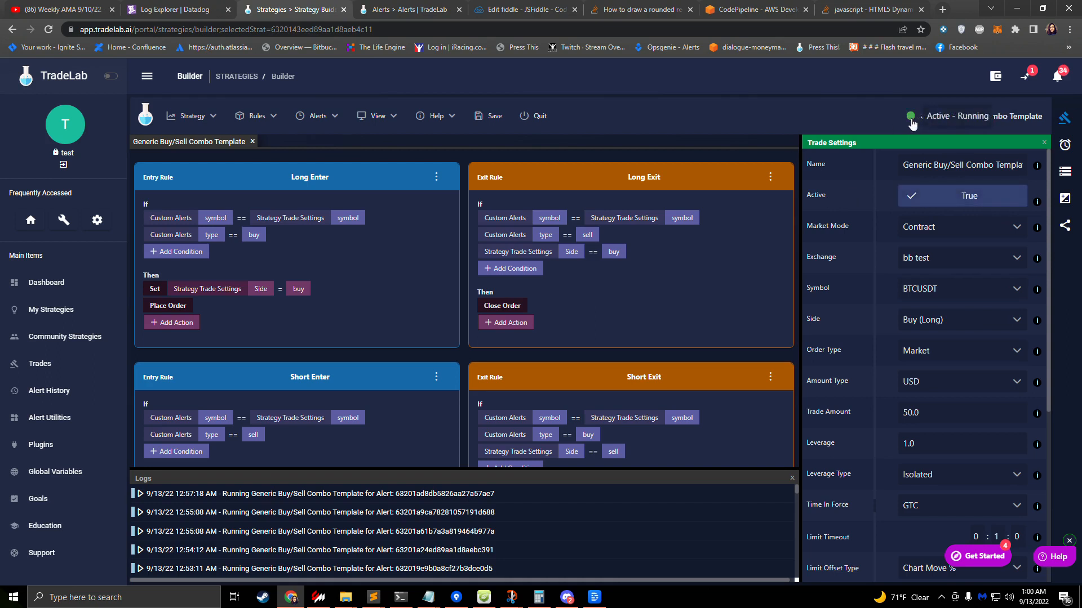
left_click(911, 118)
left_click(911, 119)
left_click(911, 118)
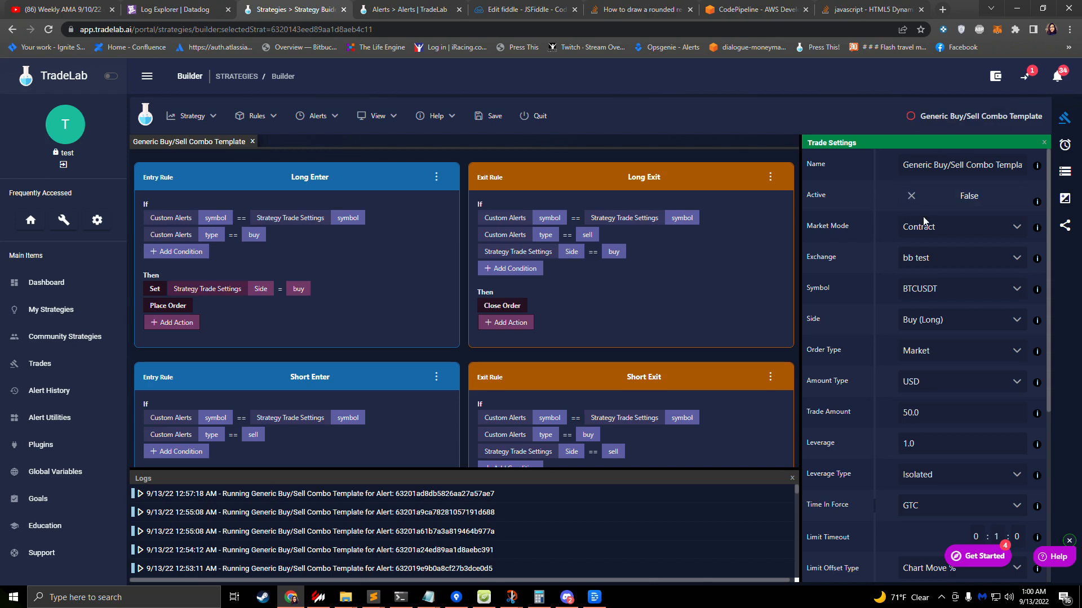
left_click(948, 201)
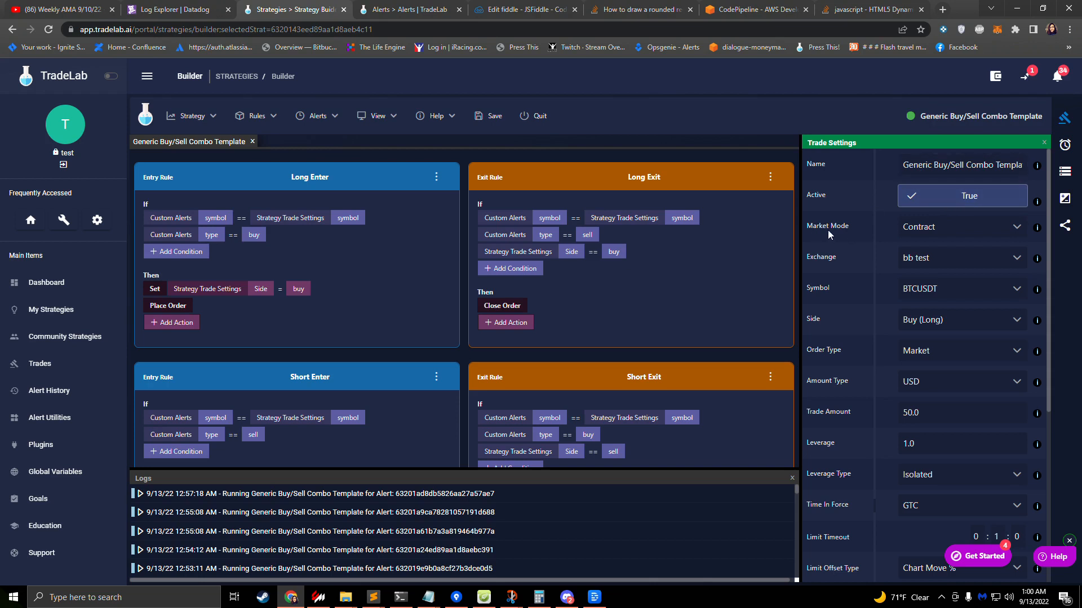
Step: Review the available Market Mode and Exchange choices in the strategy's trade settings
left_click(953, 233)
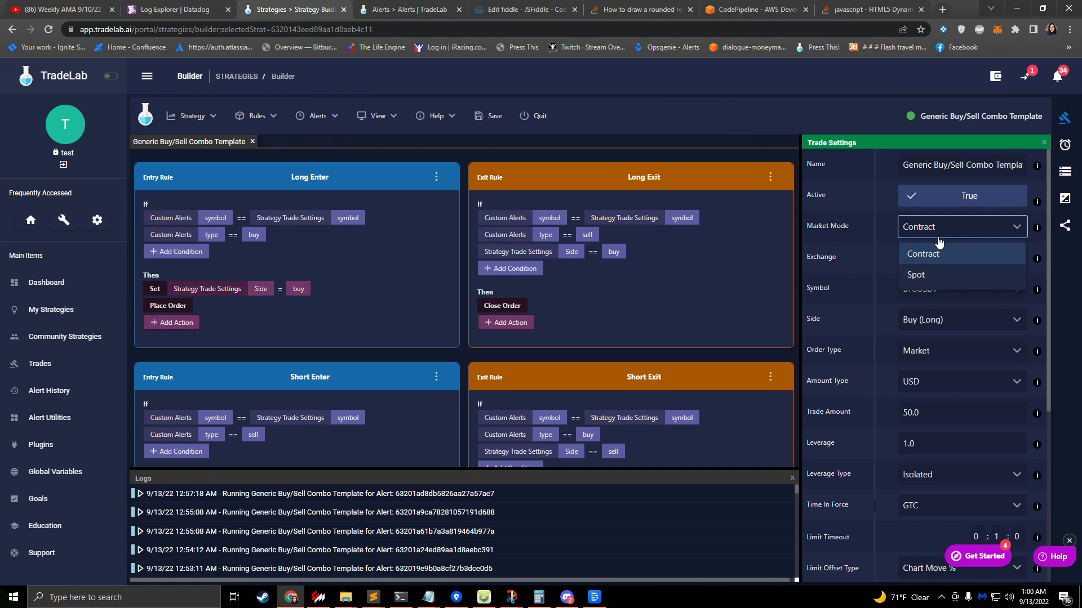
left_click(929, 276)
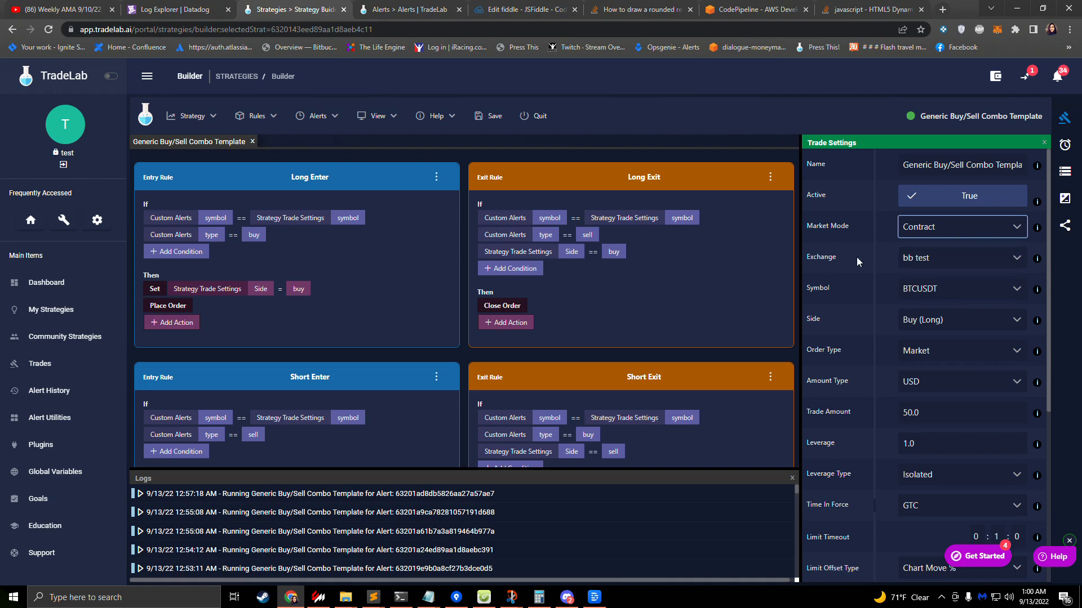
left_click(949, 264)
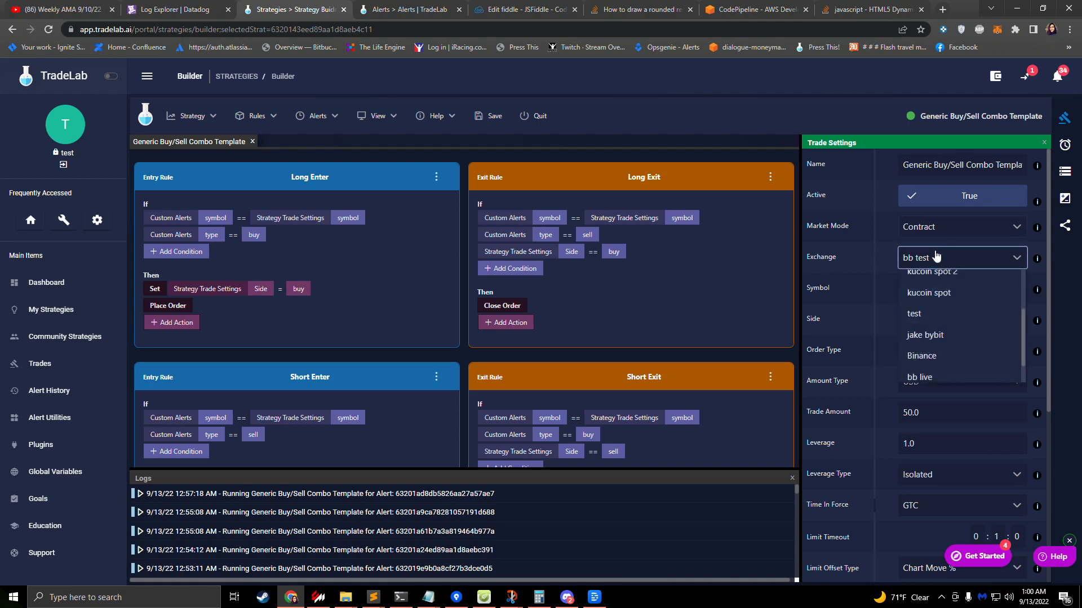
scroll(952, 314, "up", 2)
scroll(952, 314, "down", 3)
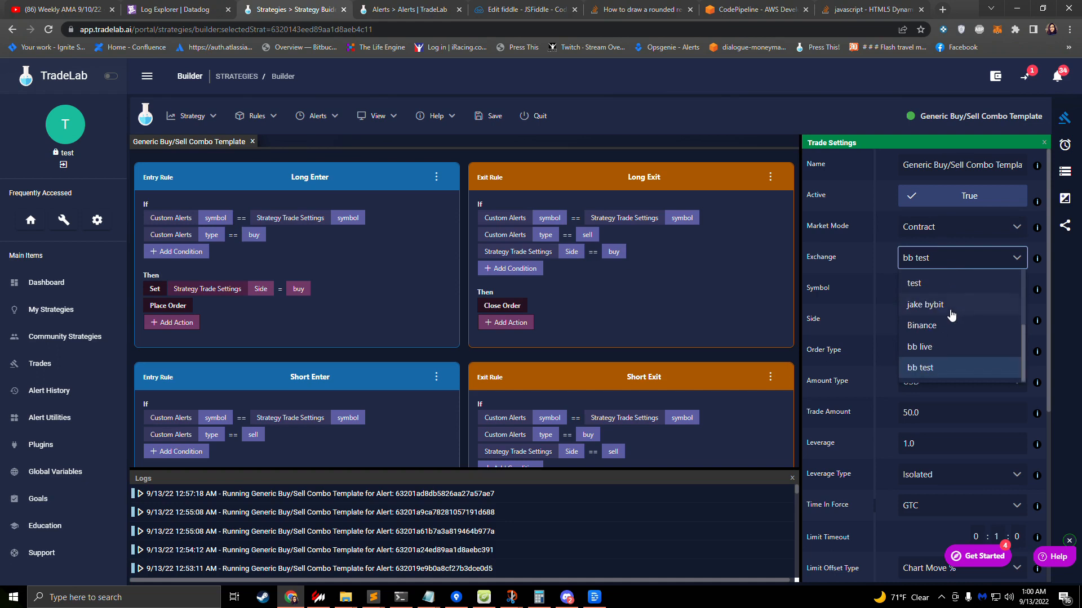
left_click(953, 257)
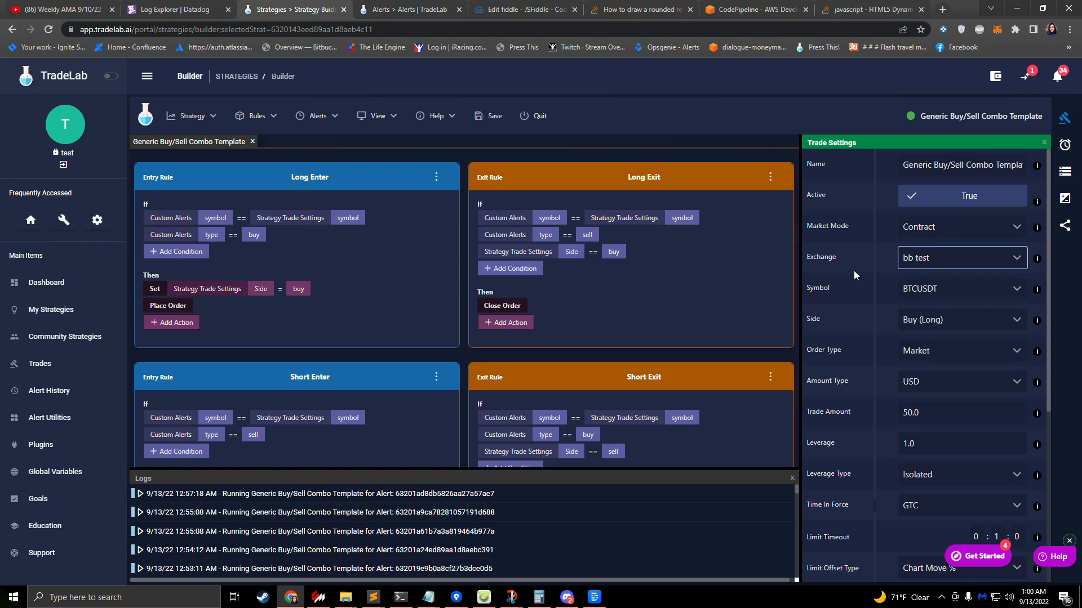
Step: Search the trading symbols for "eth" and set the strategy's Symbol to ETHUSDT
left_click(961, 295)
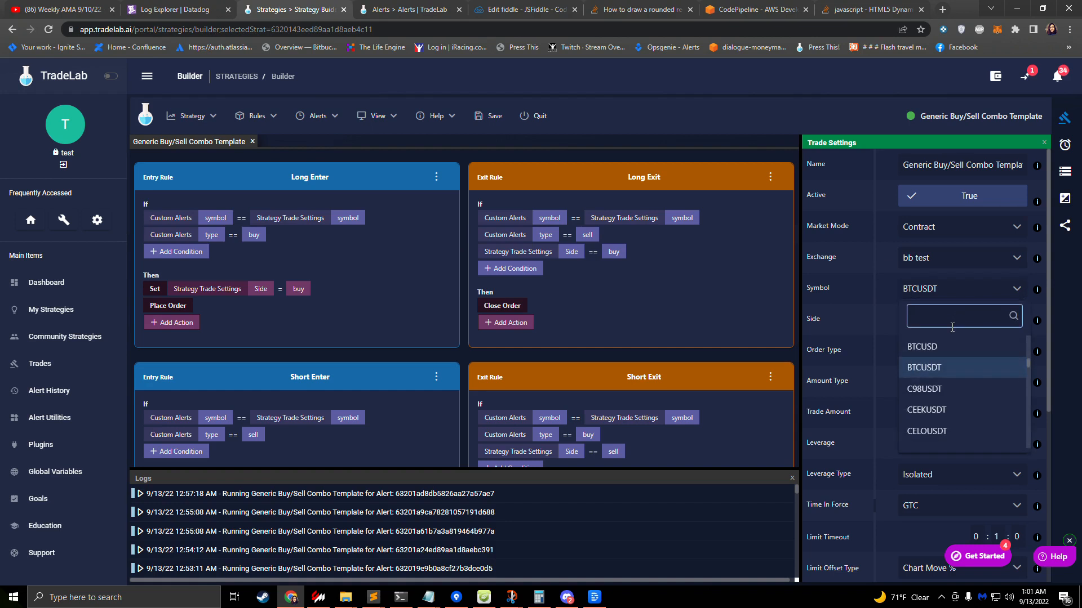
type("eth")
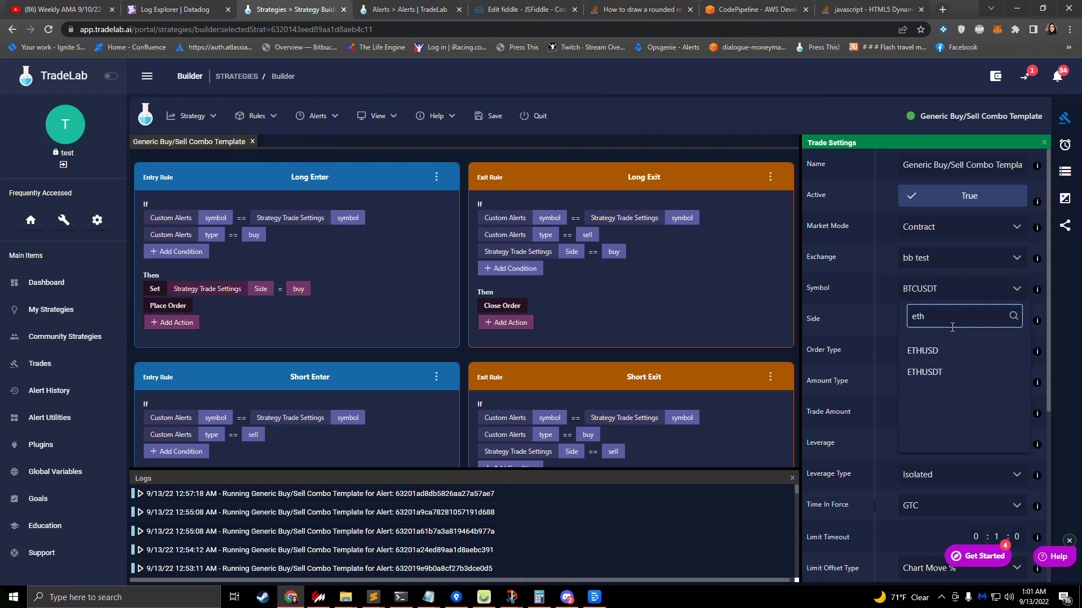
left_click(952, 372)
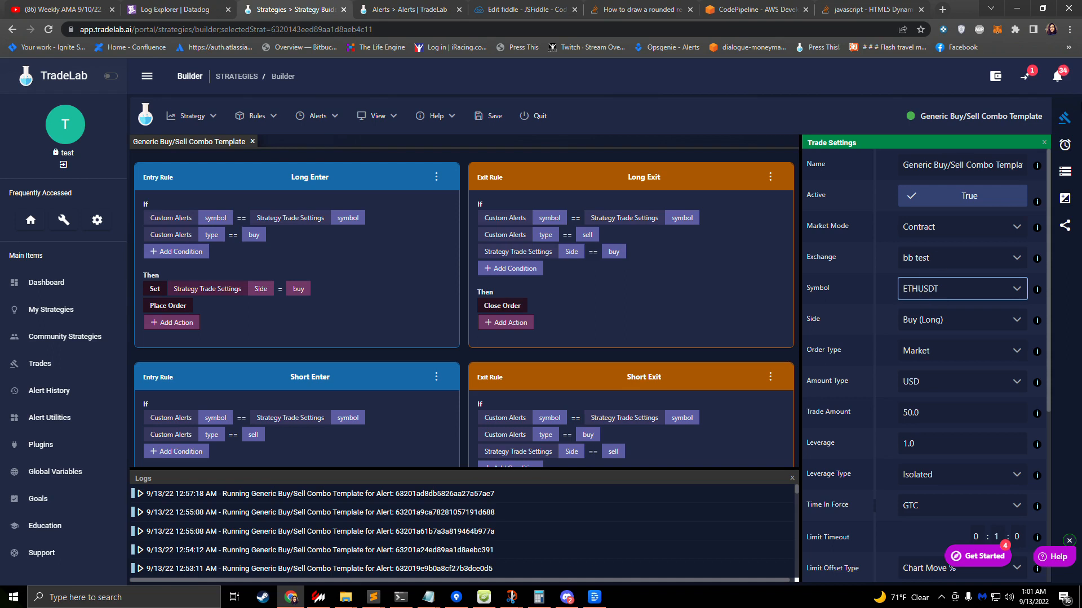
Step: Open the Buy Alert for editing, examine its dynamic symbol field and the {{ticker}} placeholder in its message, and return to the trade settings
left_click(1064, 147)
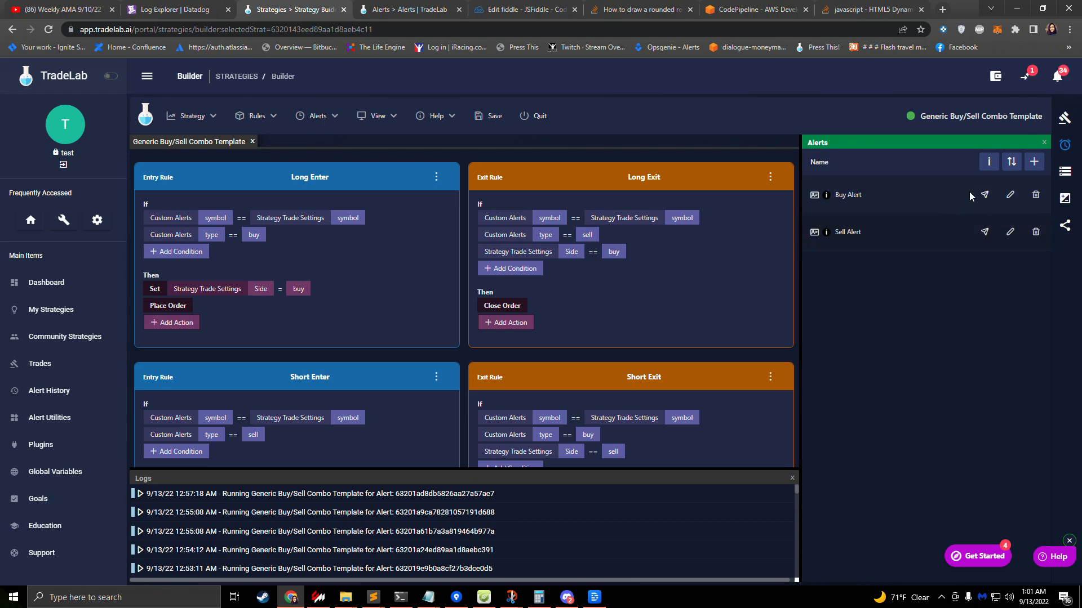
left_click(1010, 195)
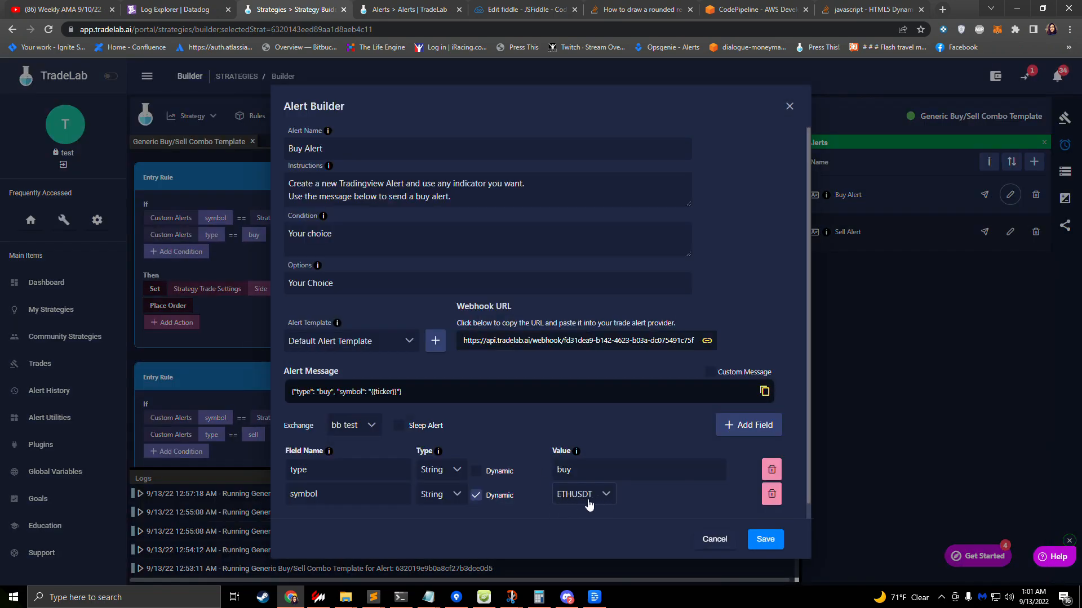
left_click(588, 500)
left_click(477, 495)
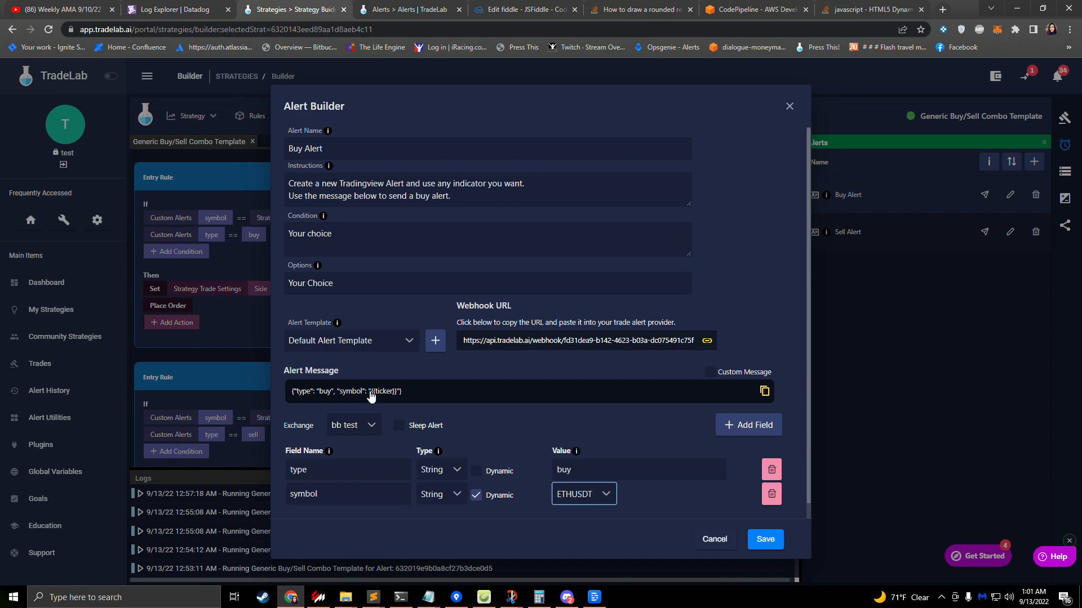
left_click_drag(371, 394, 398, 396)
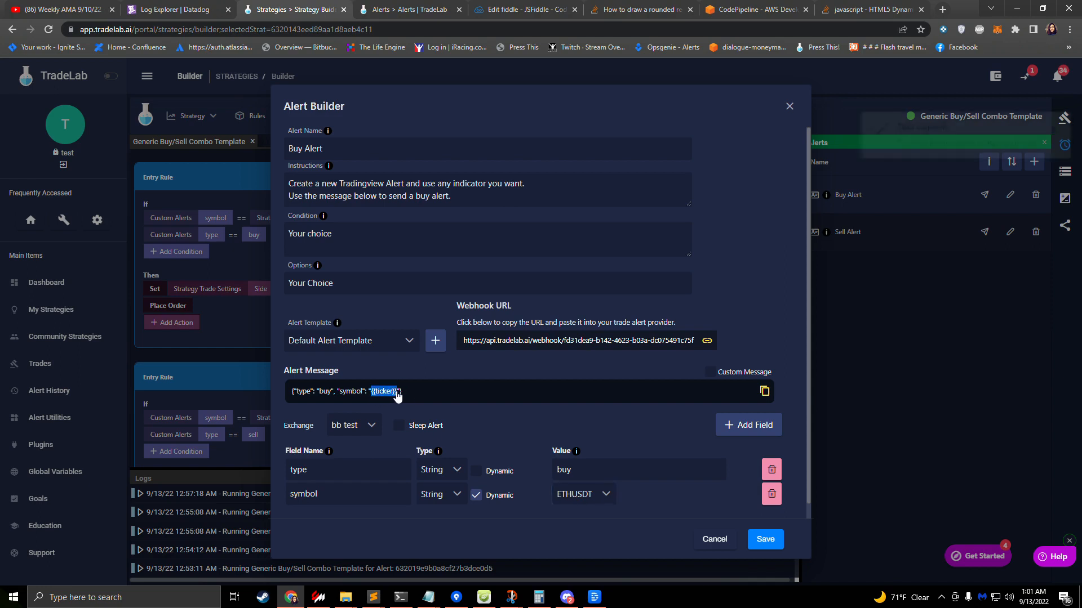
key("ctrl+c")
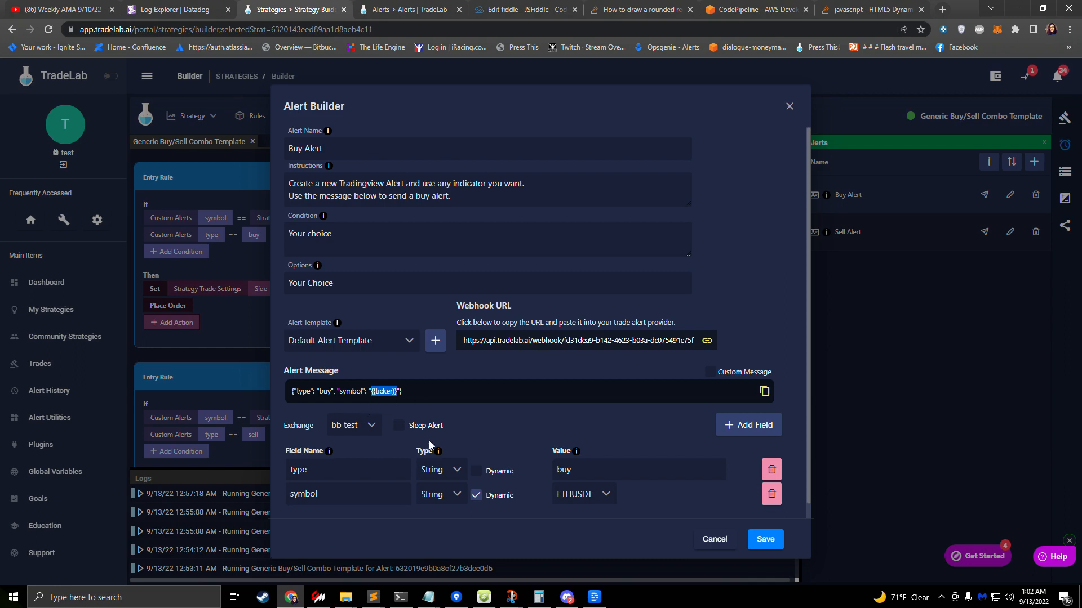
left_click(477, 495)
left_click(844, 286)
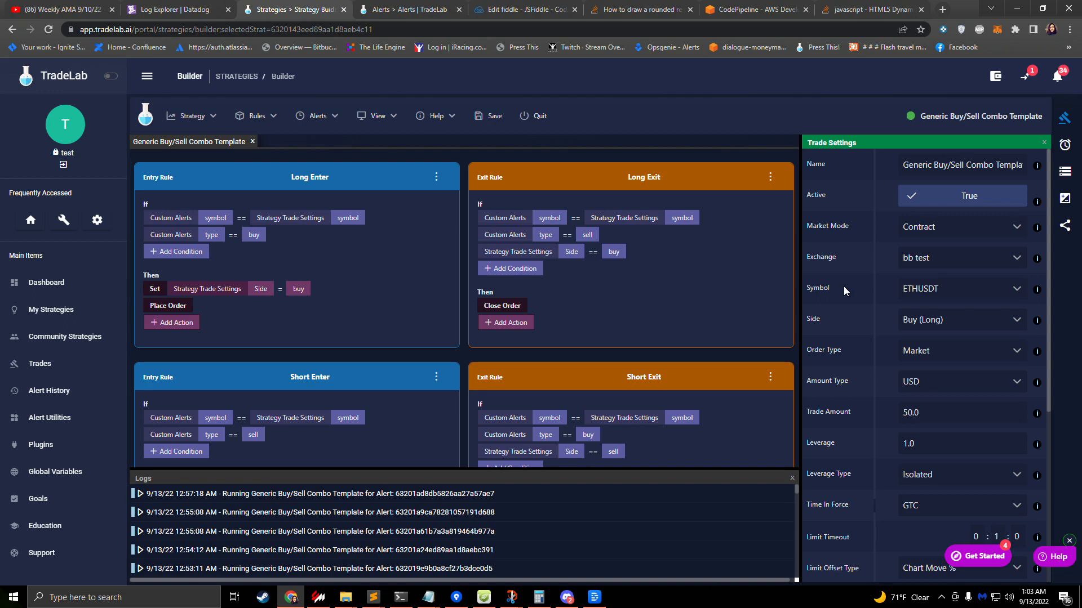
Step: Check the side assignments in the Long and Short rules and set the strategy's Side to Sell (Short)
left_click(930, 319)
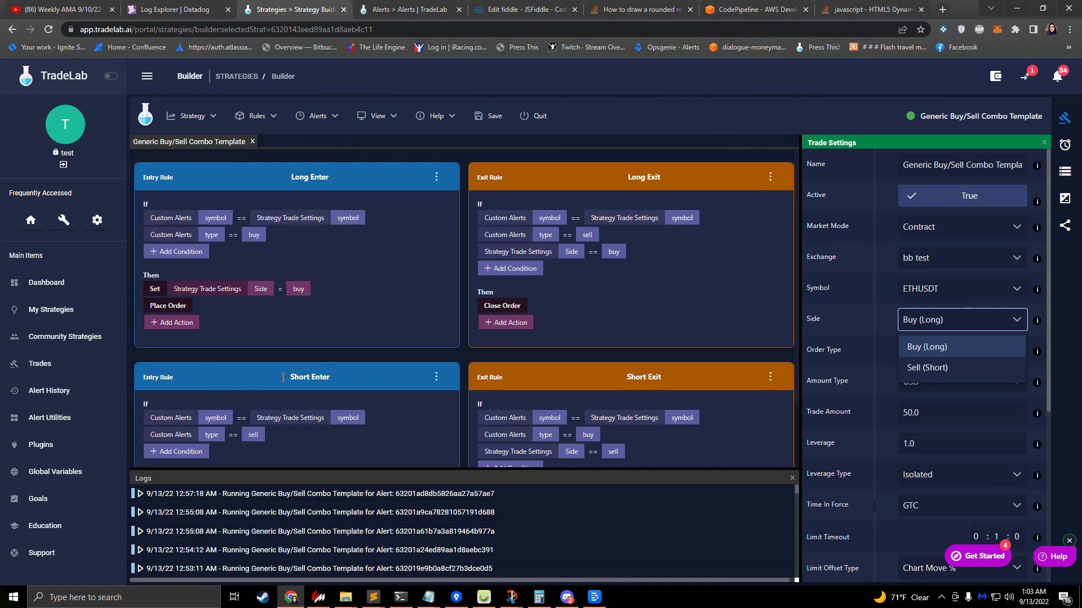
scroll(235, 234, "down", 2)
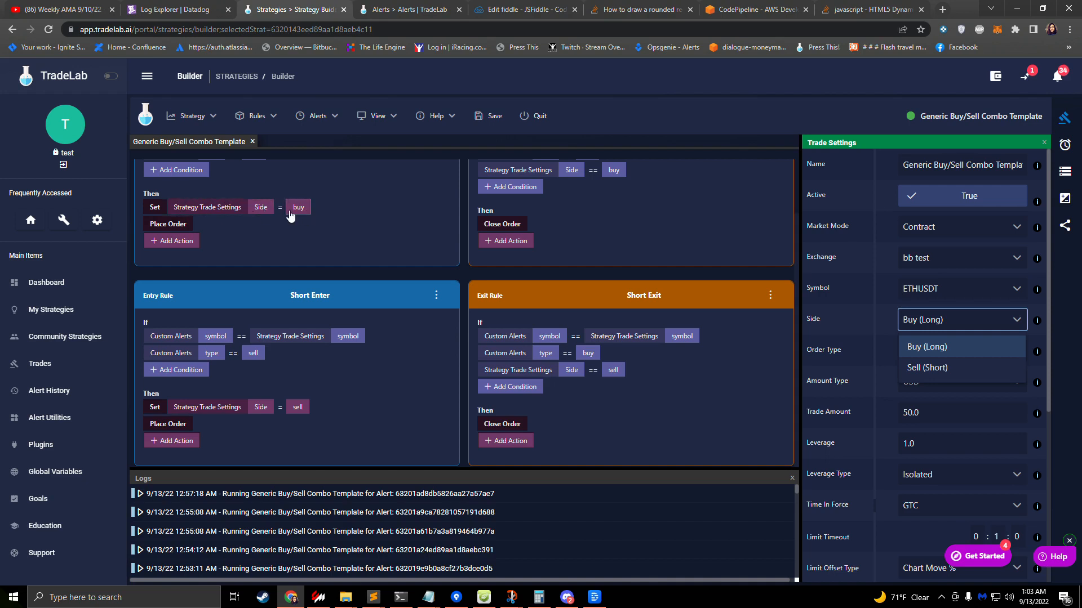
left_click(950, 326)
left_click(970, 327)
left_click(957, 370)
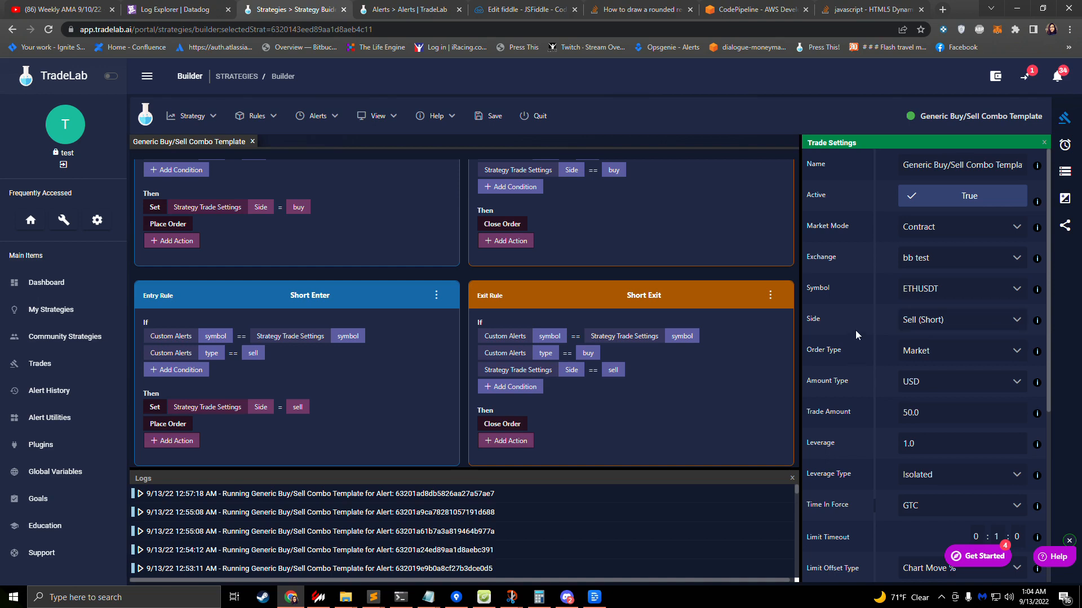
Step: Review the available Order Type choices in the strategy's trade settings
left_click(950, 351)
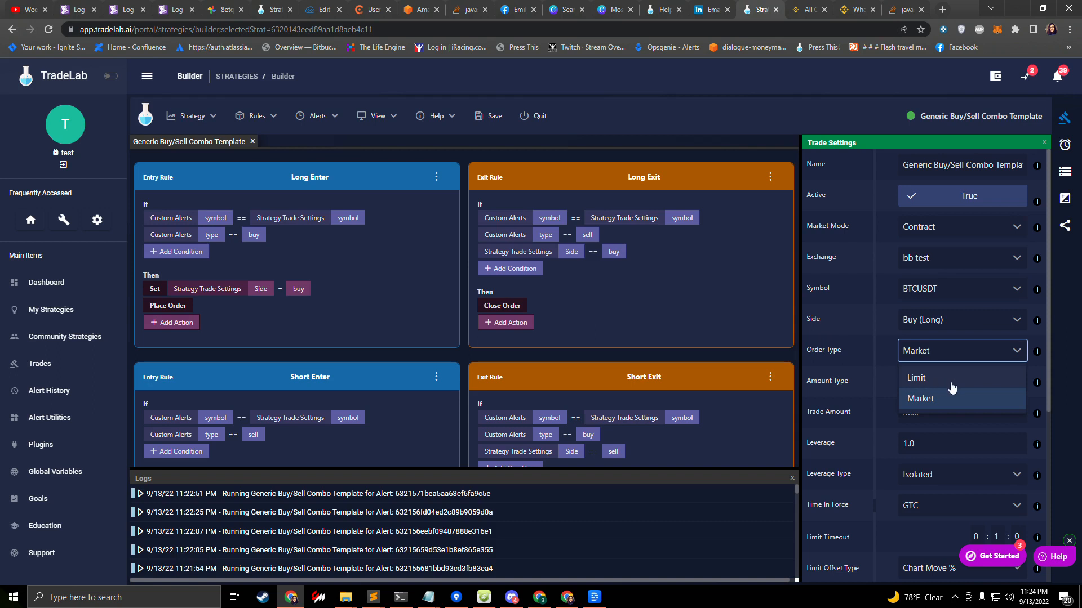
left_click(940, 355)
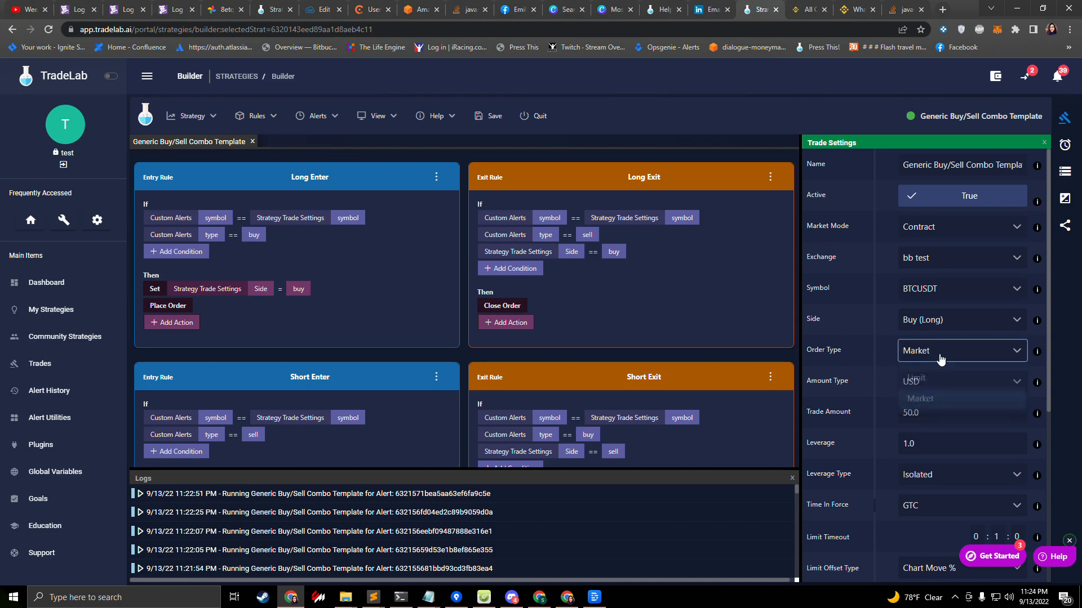
key("Tab")
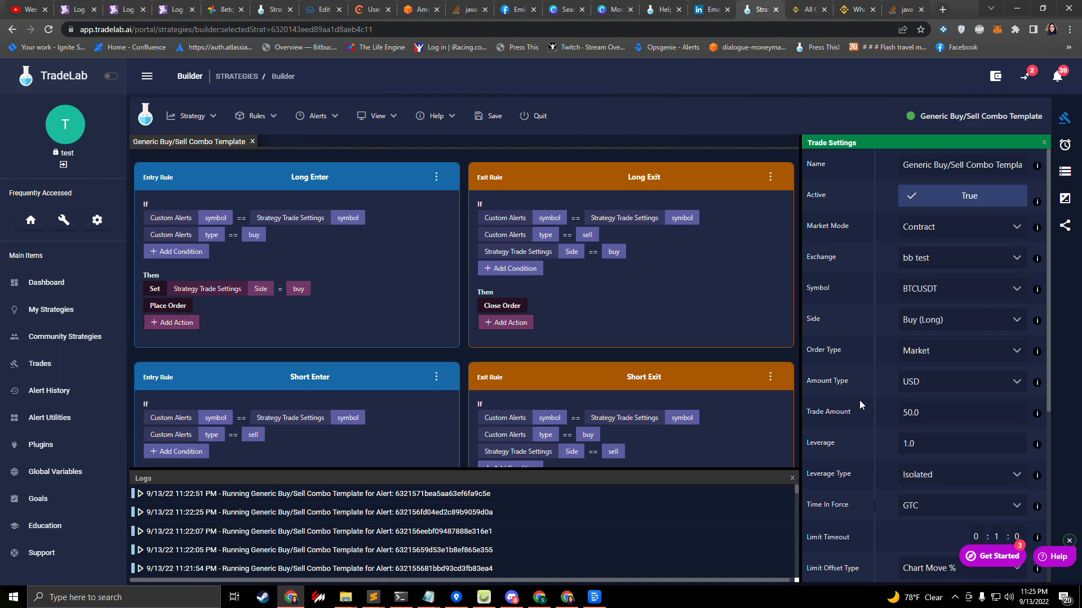
Step: Set the strategy's Amount Type to Coin and select the Trade Amount value
left_click(933, 387)
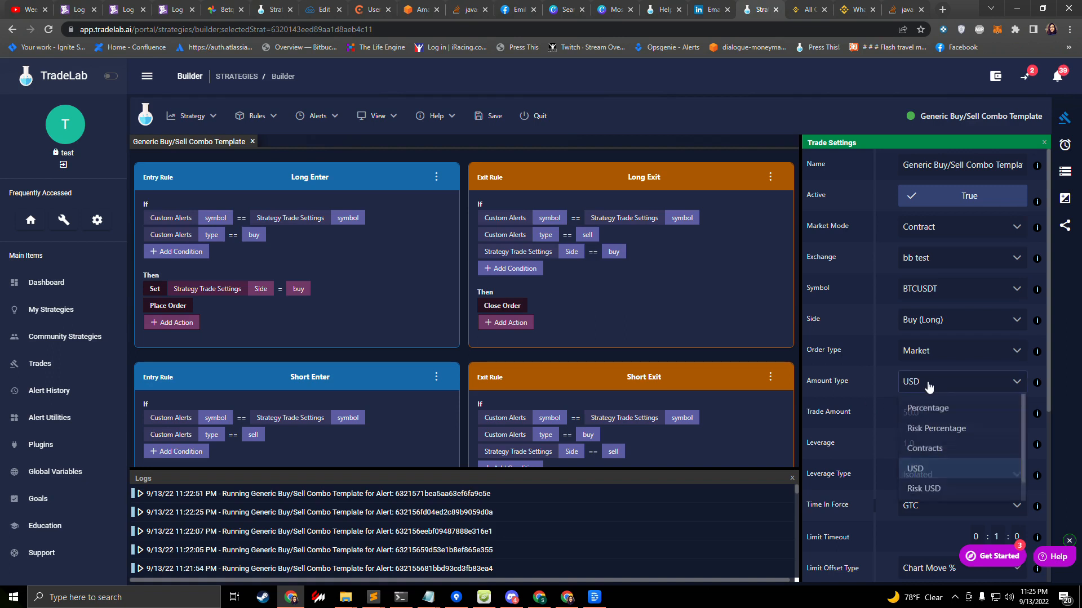
scroll(936, 491, "down", 1)
left_click(949, 493)
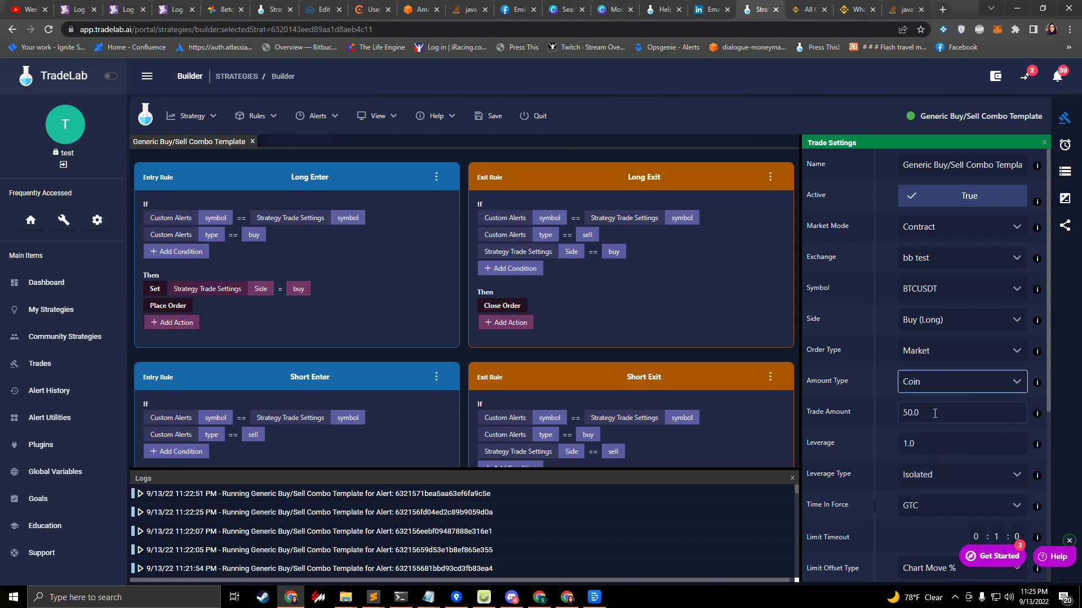
key("Tab")
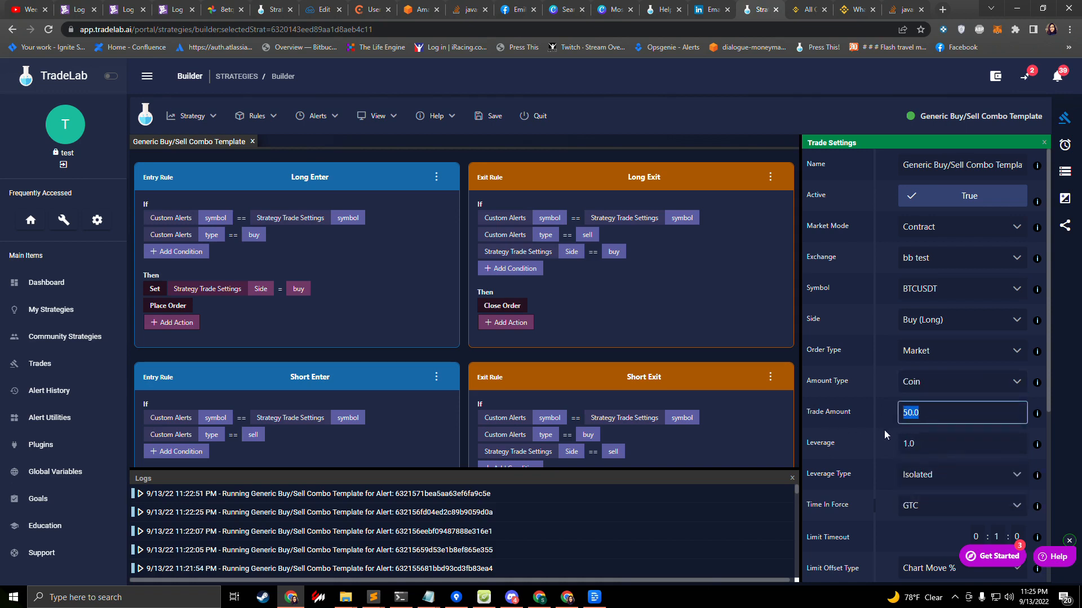
Step: Set the Amount Type to Percentage and the Trade Amount to 5.0, and change the Amount Type to Risk Percentage
left_click(940, 391)
left_click(938, 415)
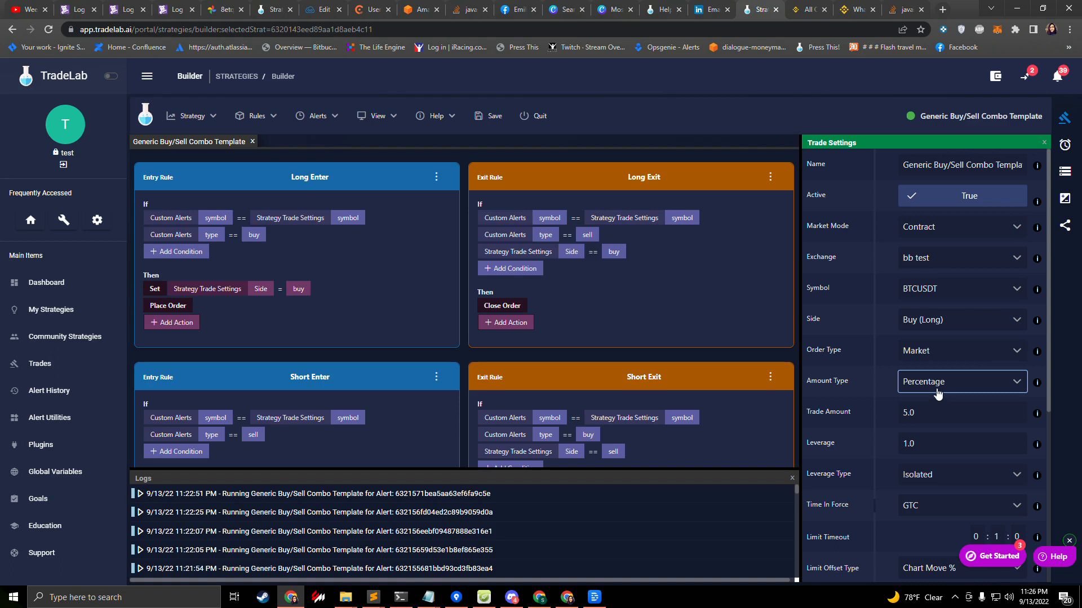
left_click(937, 393)
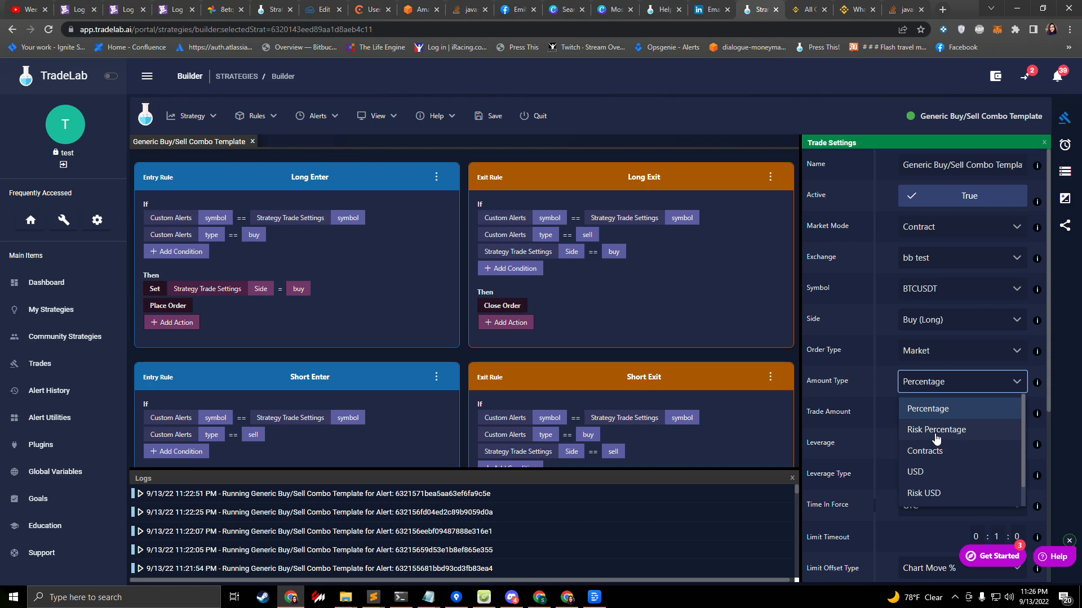
scroll(936, 438, "down", 1)
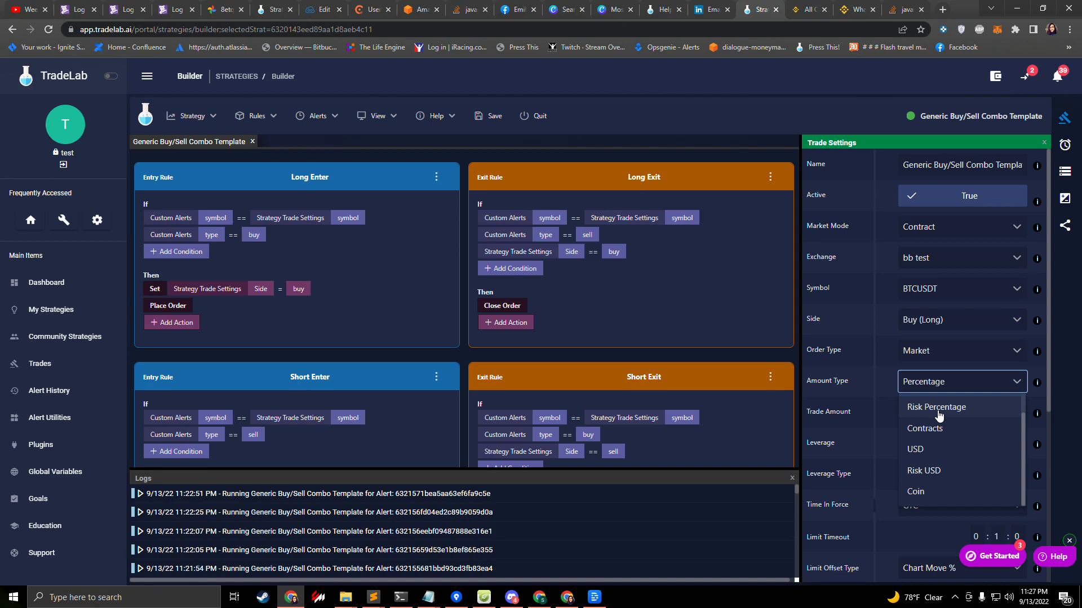
left_click(939, 408)
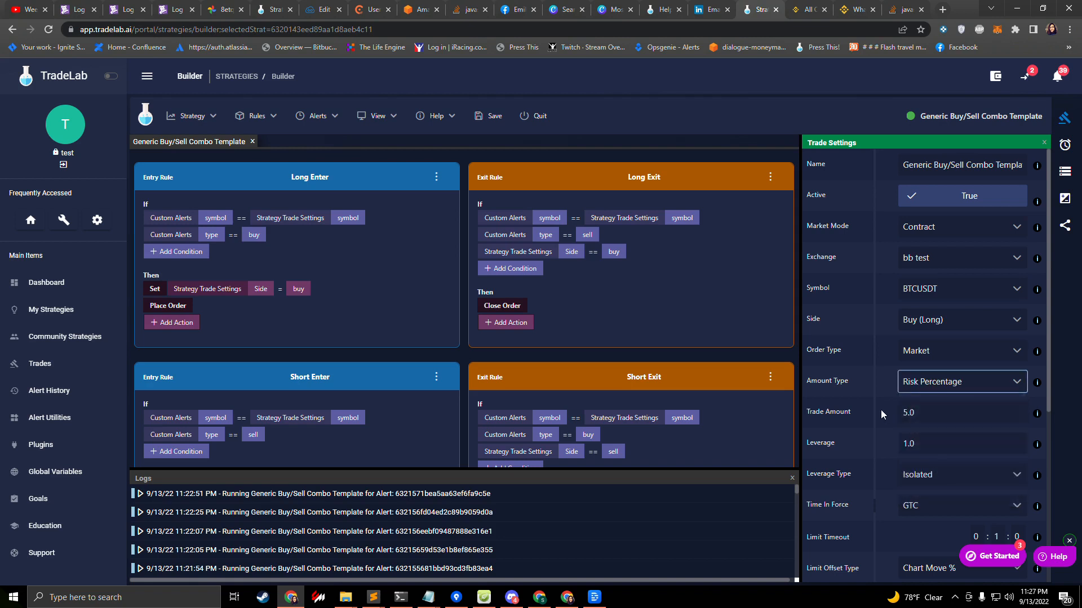
Step: Set the strategy's Leverage to 10.0
left_click(908, 444)
type("0")
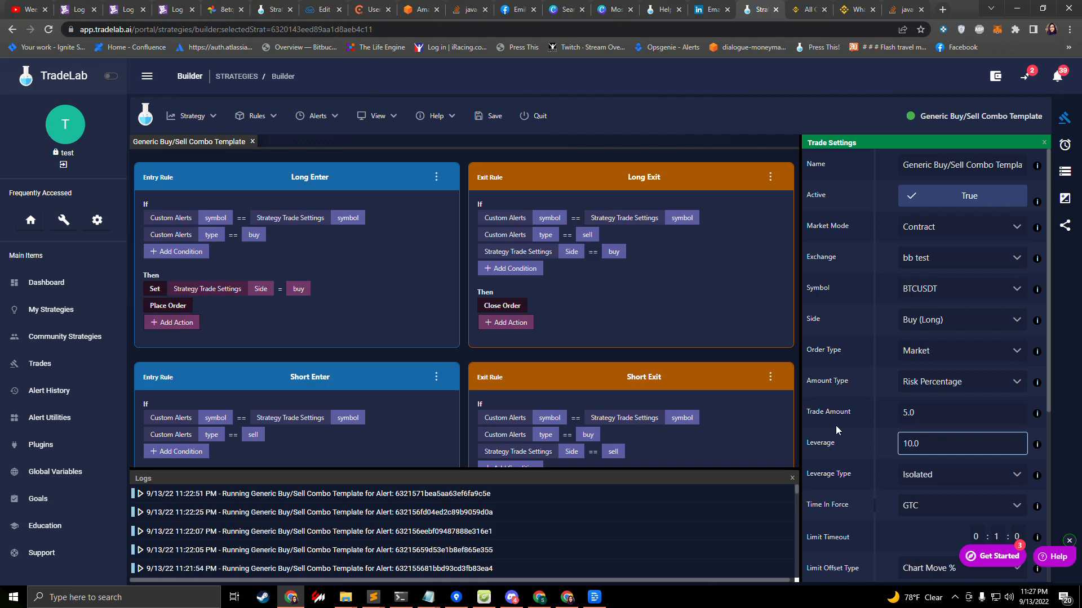
left_click(836, 424)
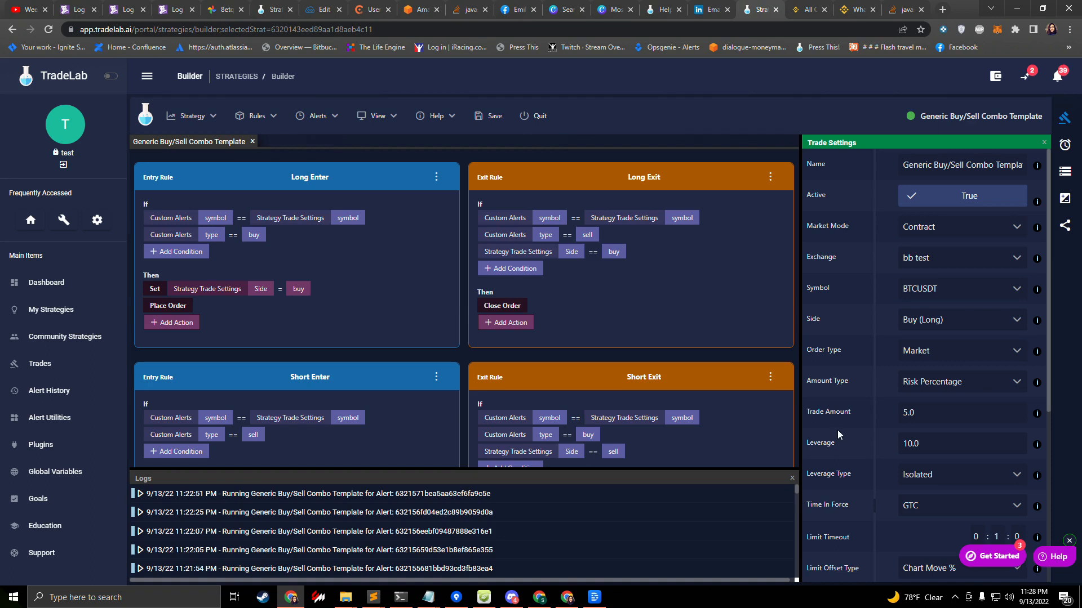
Step: Review the available Leverage Type choices for the strategy beside its Leverage value
left_click_drag(927, 443, 880, 442)
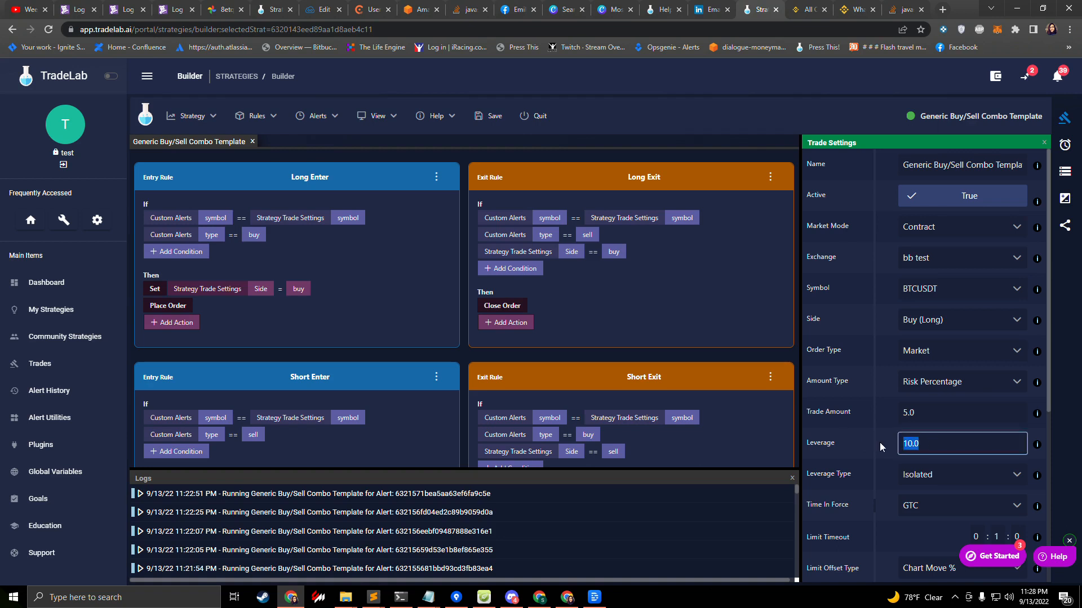
left_click(934, 482)
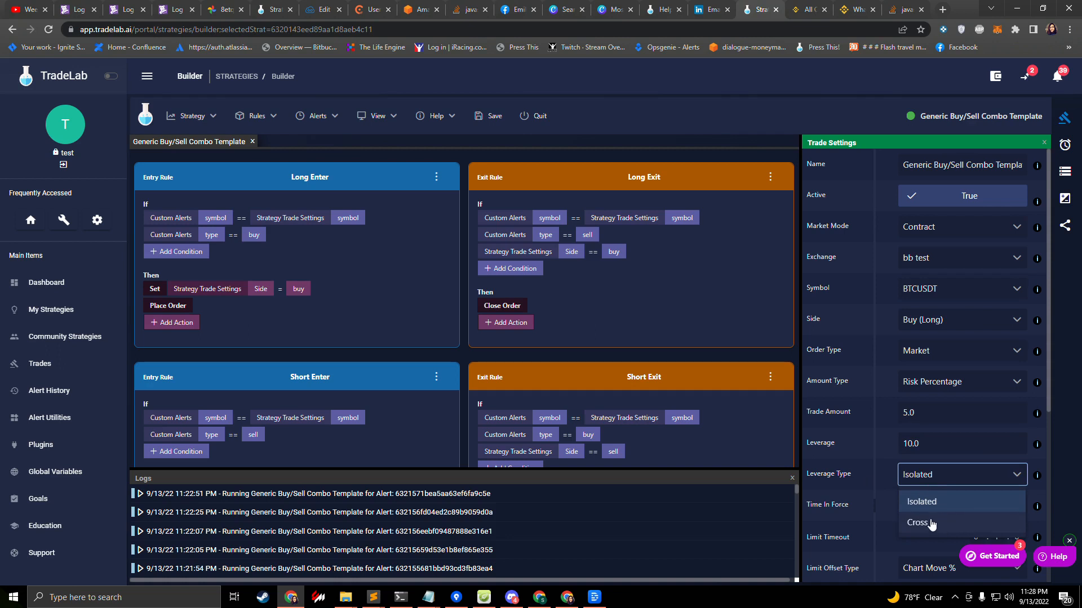
left_click(936, 443)
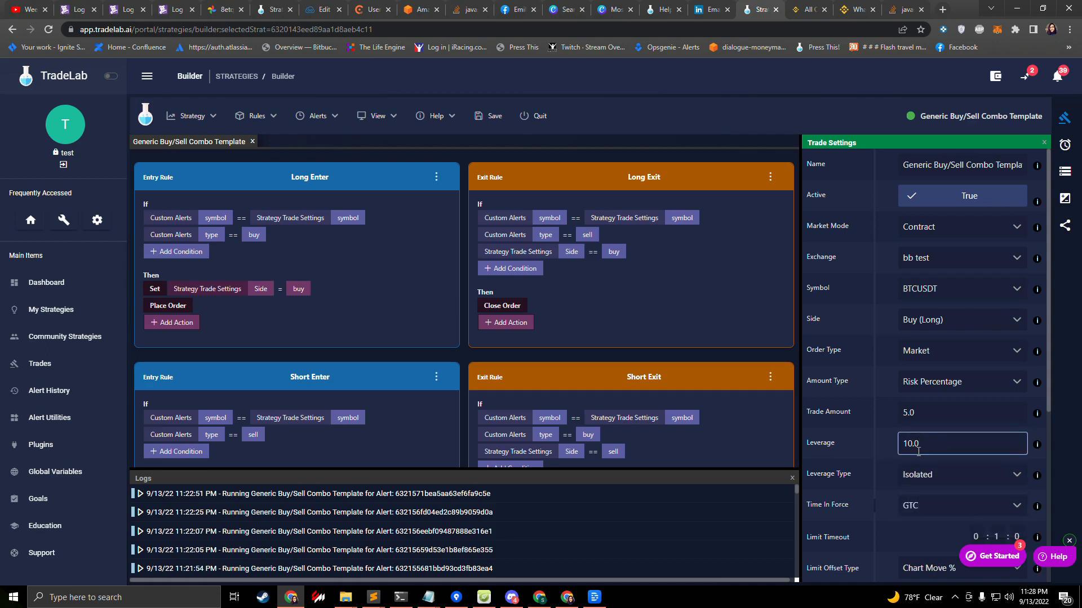
Step: Check the Time In Force choices and set the strategy's Order Type to Limit
scroll(918, 463, "down", 3)
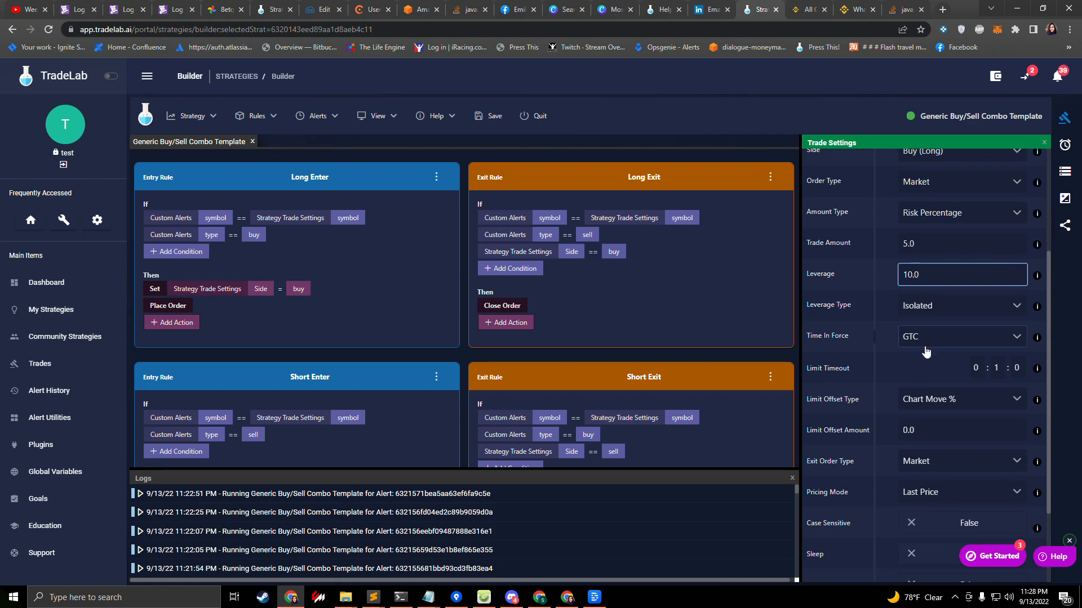
left_click(960, 189)
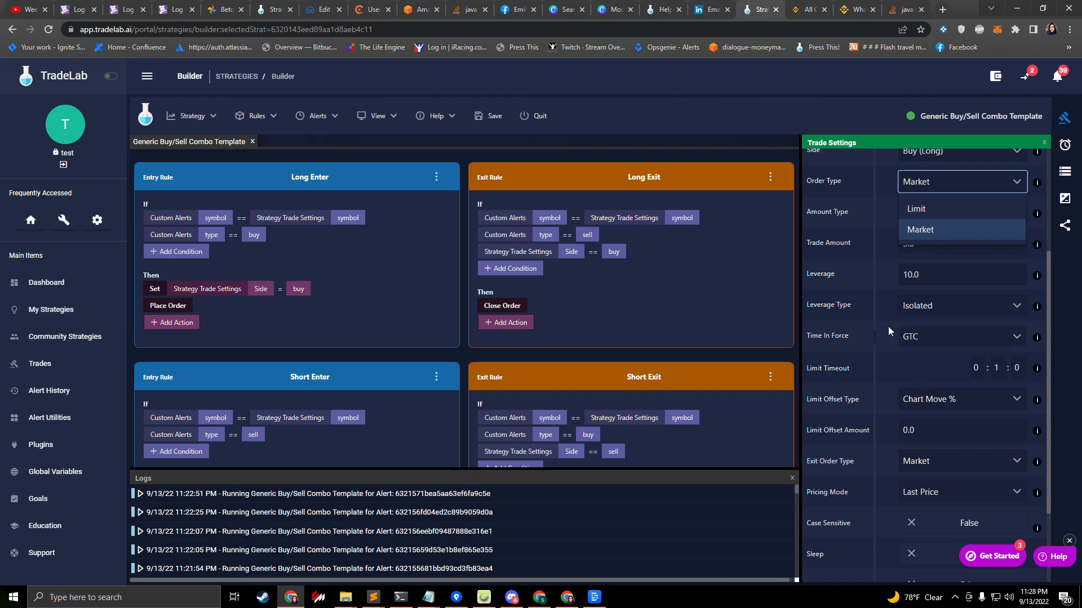
left_click(930, 337)
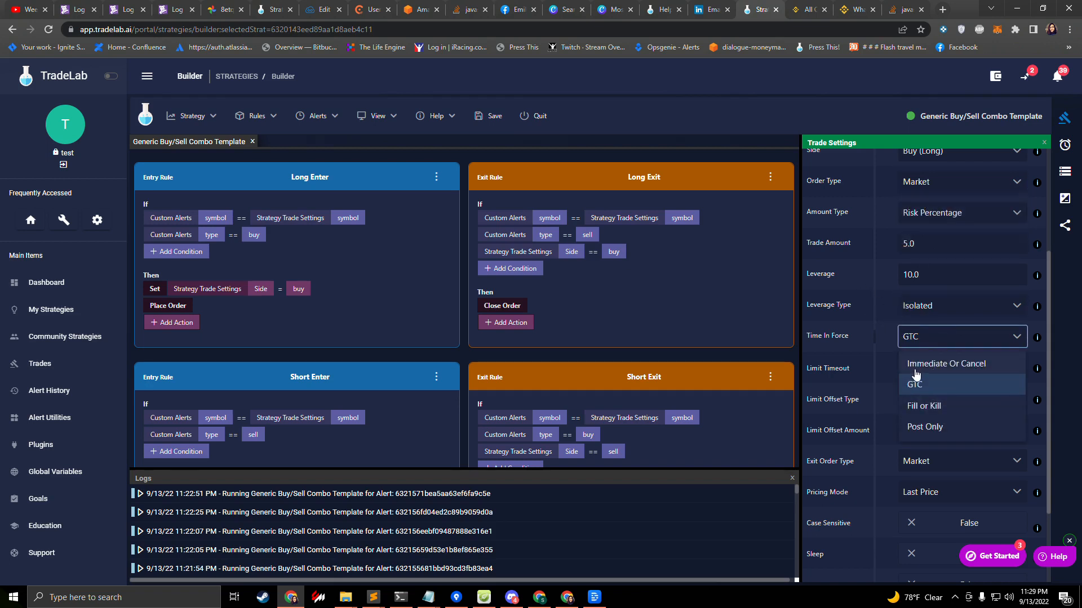
left_click(933, 190)
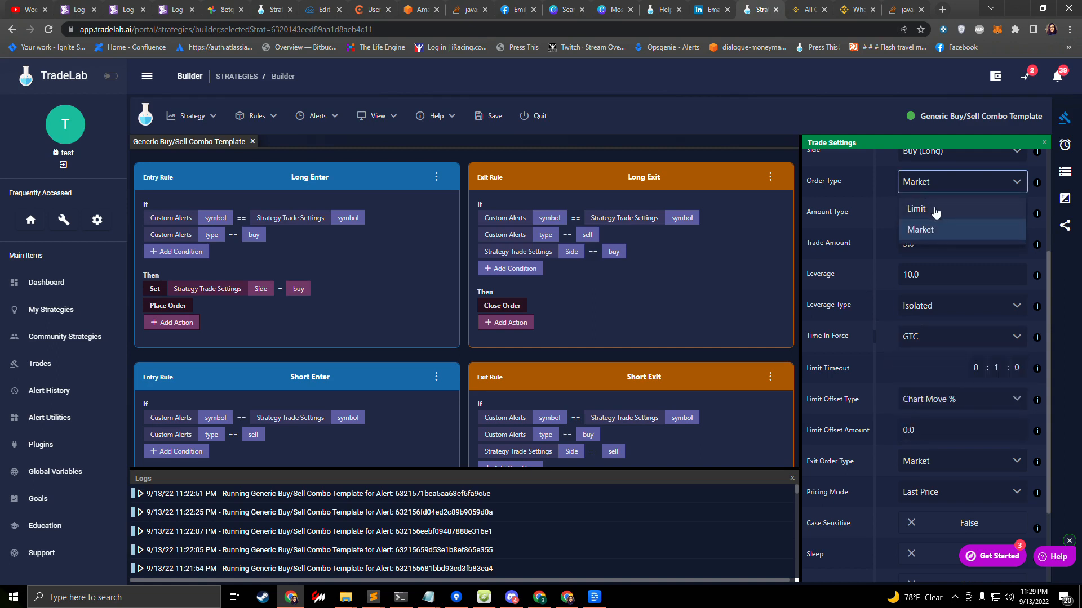
left_click(936, 210)
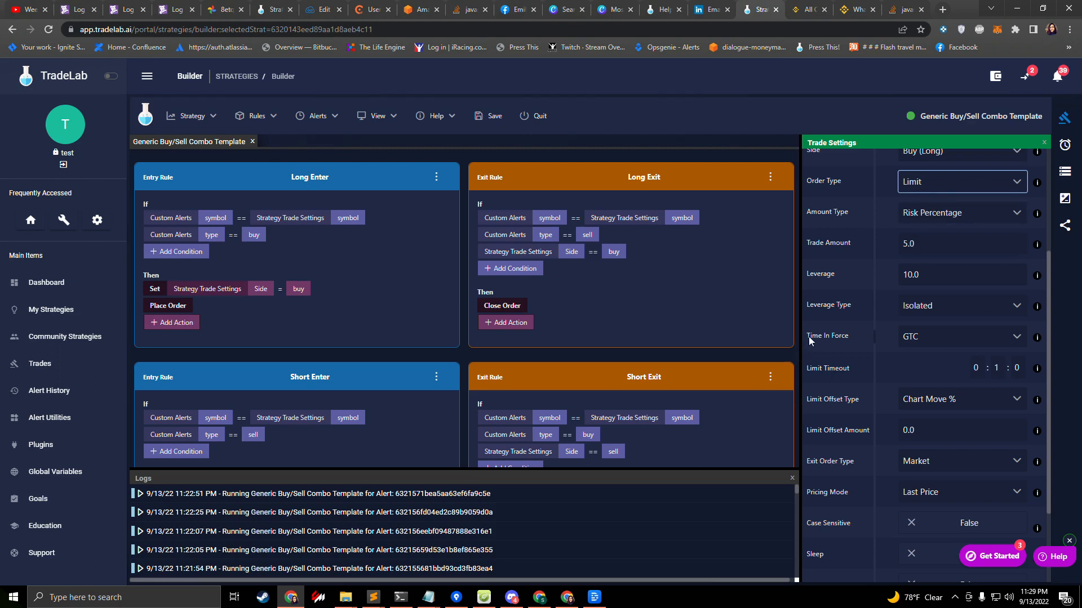
Step: Choose GTC as the Time In Force and inspect the Limit Timeout fields
left_click(940, 346)
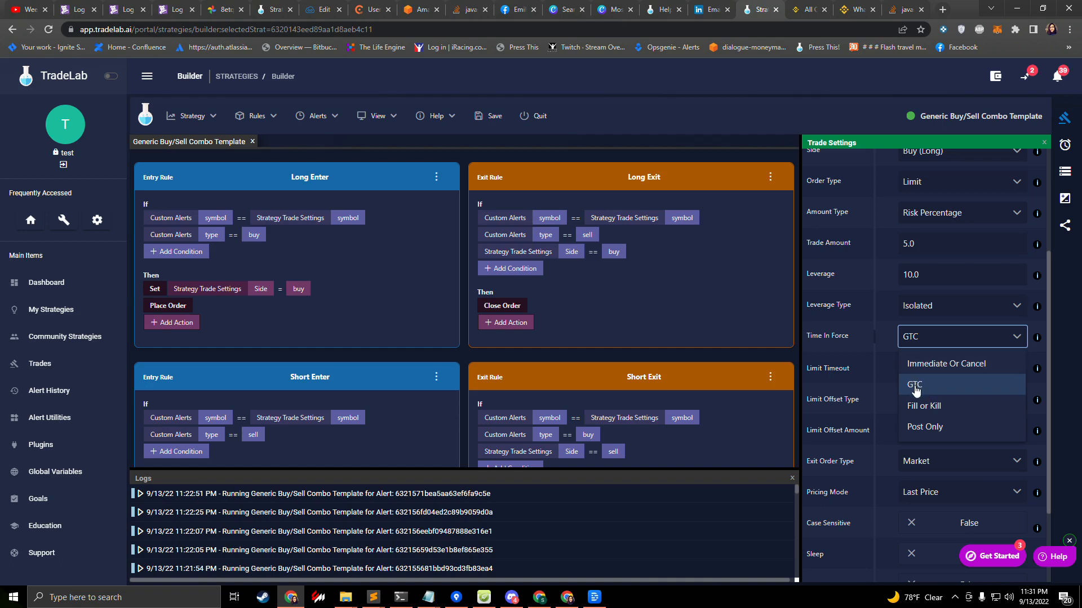
left_click(915, 388)
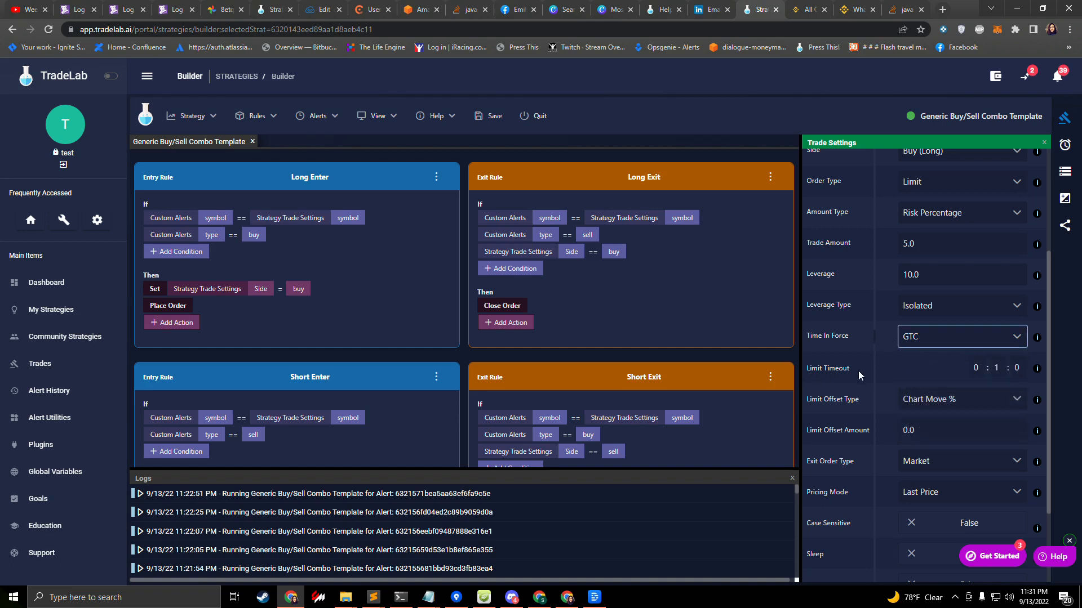
left_click(1017, 368)
left_click(997, 367)
Step: Set the Limit Offset Type to USD Exact Price and the Limit Offset Amount to 22,000, with Limit chosen as the Order Type
left_click(927, 401)
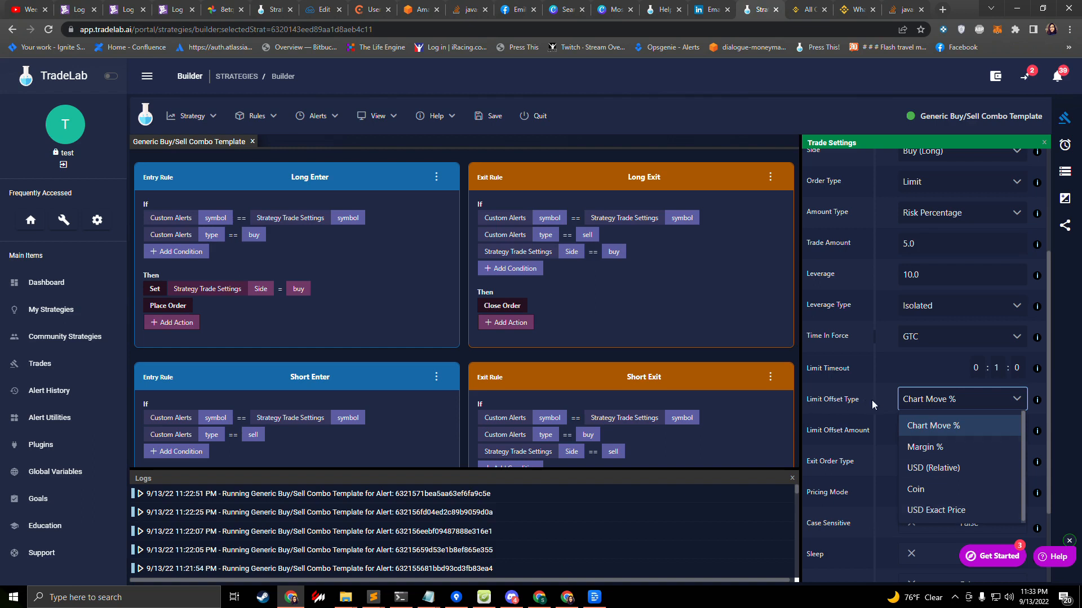
left_click(950, 511)
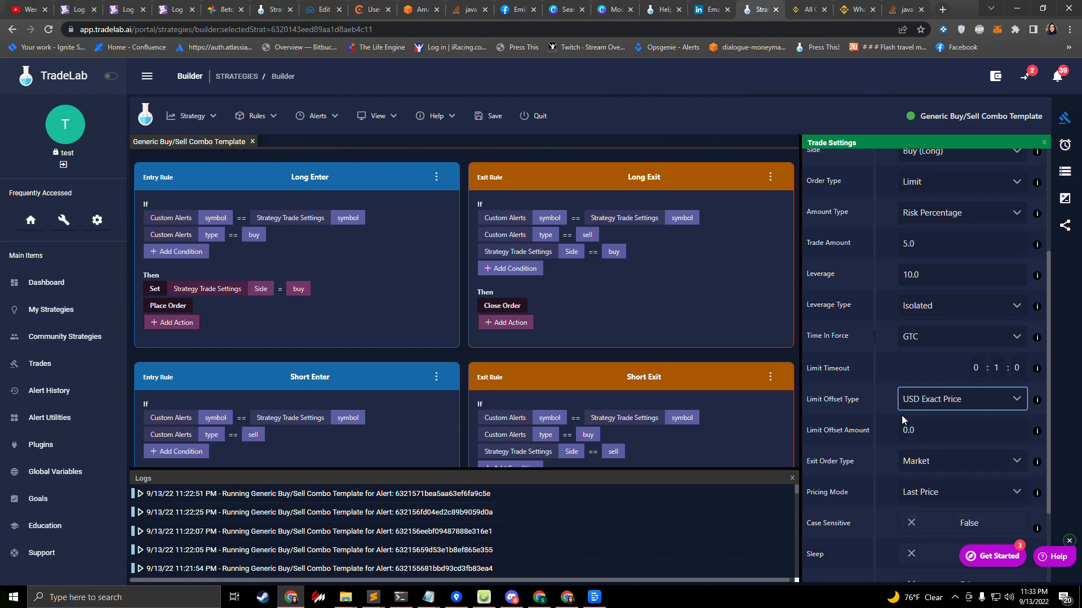
left_click_drag(926, 431, 792, 409)
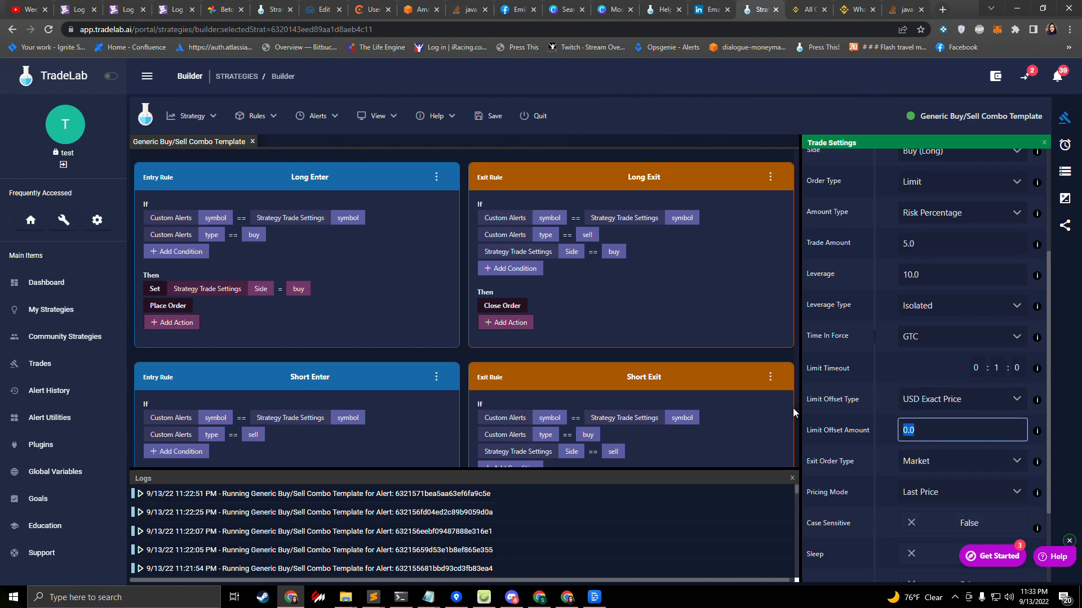
type("22,000")
left_click(943, 193)
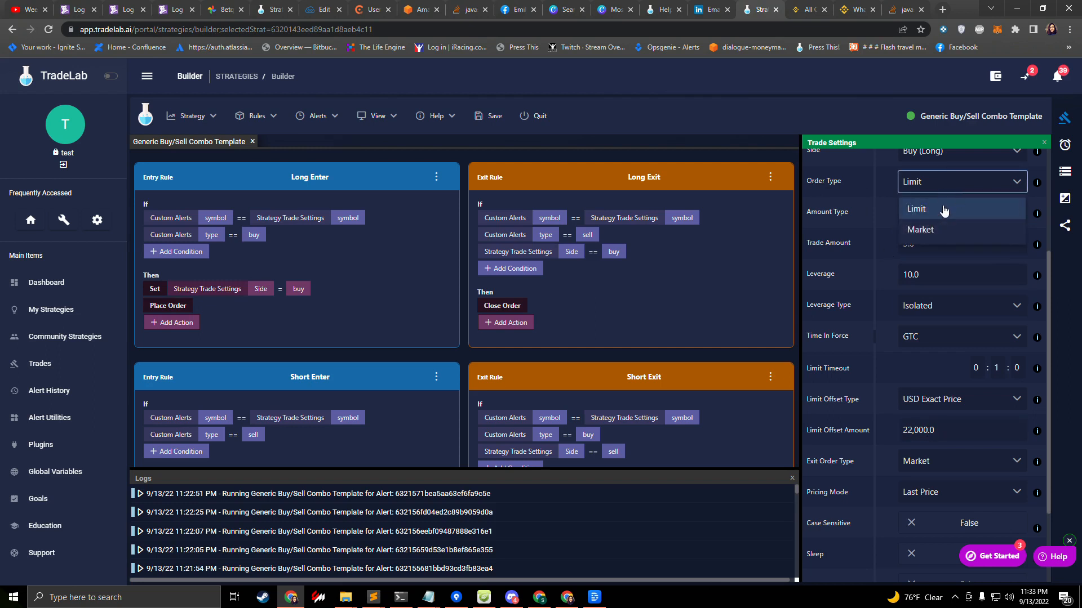
left_click(944, 209)
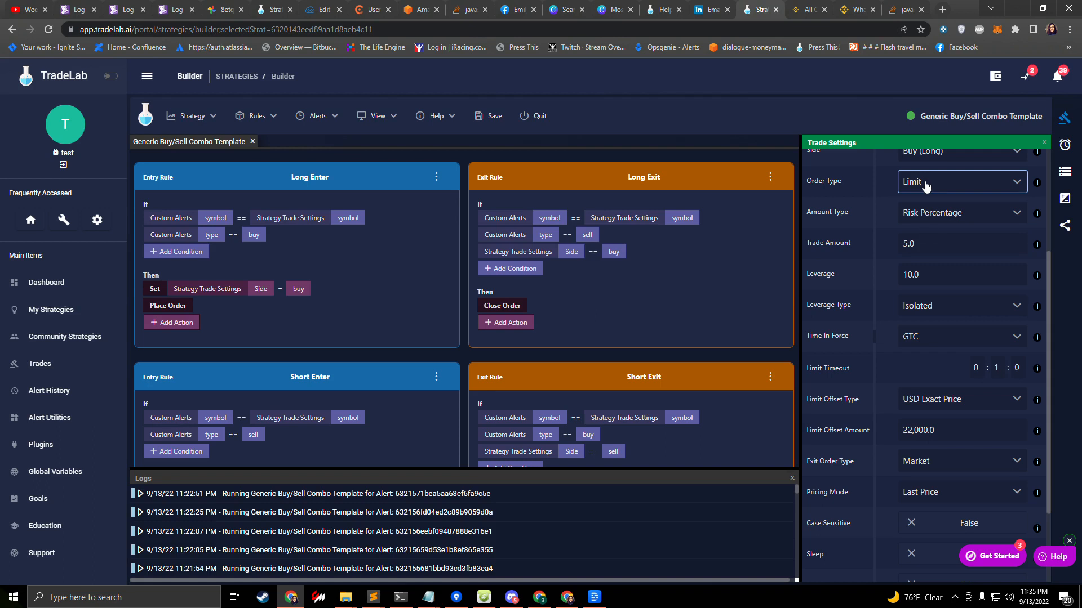
Step: Review the available Pricing Mode choices in the strategy's trade settings
scroll(916, 459, "down", 2)
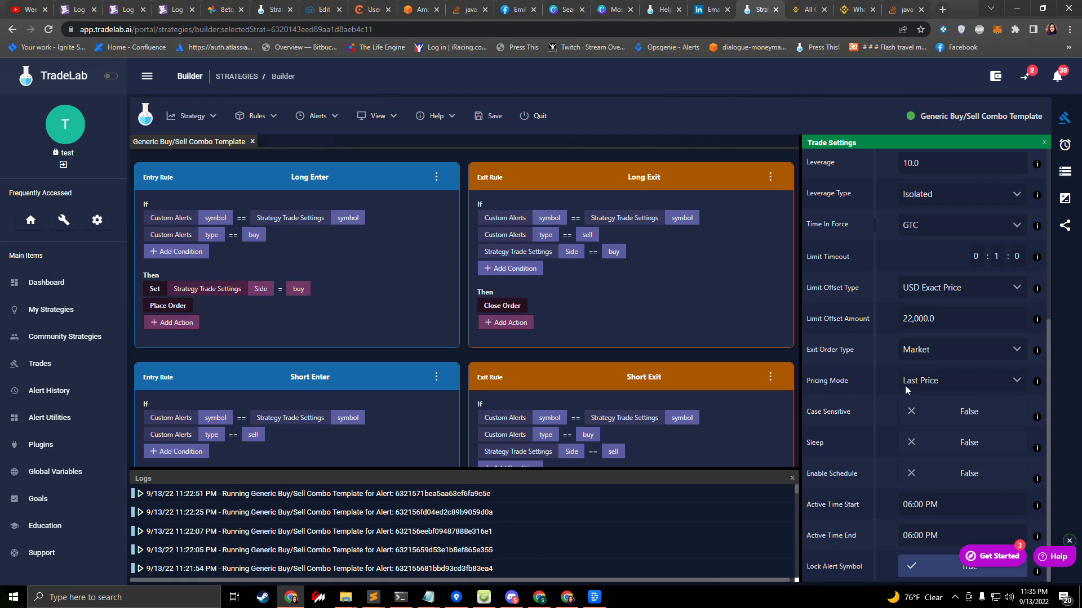
left_click(946, 389)
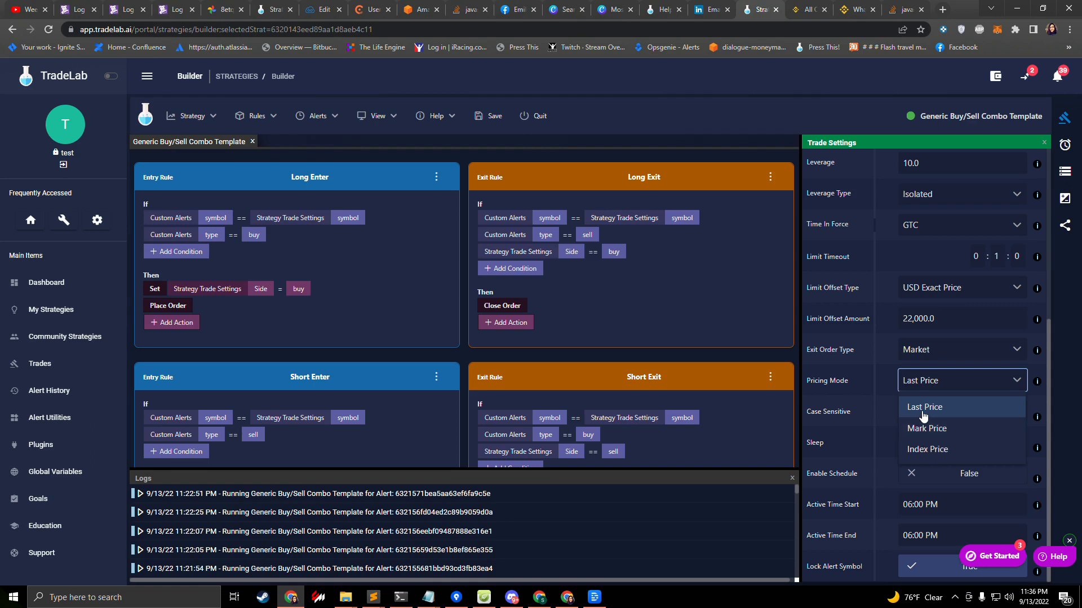
left_click(882, 391)
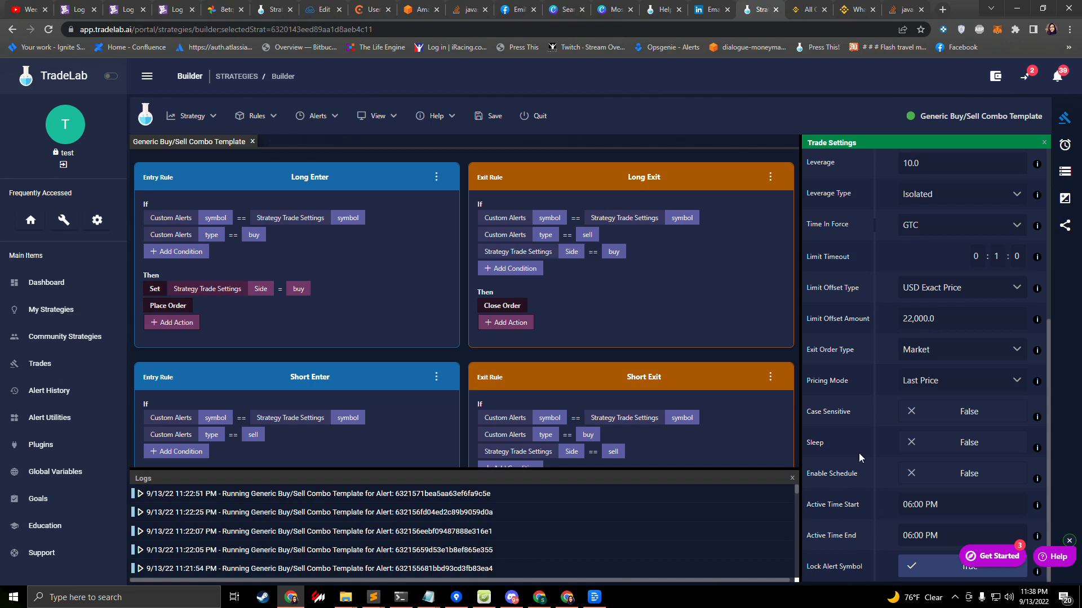
Step: Enable the strategy's schedule and dismiss the Get Started widget that covers the Active Time Start picker
left_click(942, 473)
left_click(938, 506)
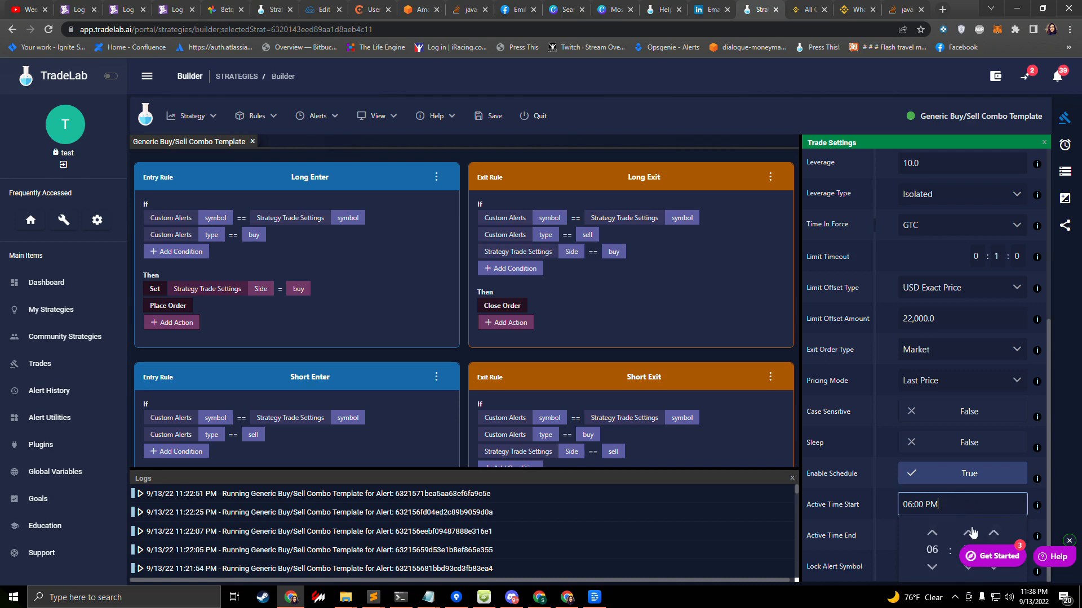
left_click(1069, 542)
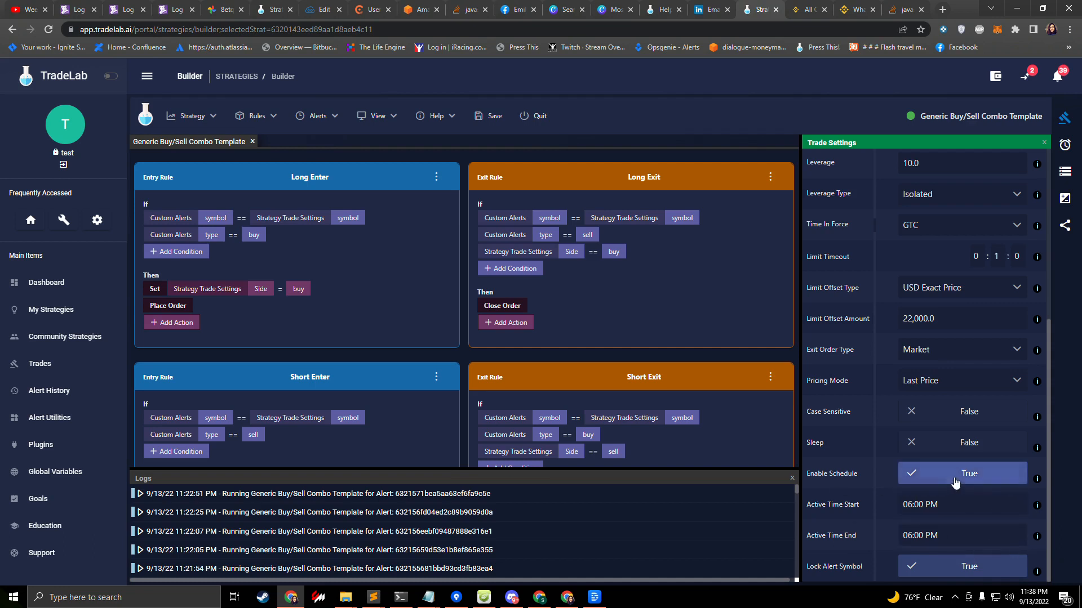
Step: Set the schedule's Active Time Start to 10:00 PM
left_click(940, 496)
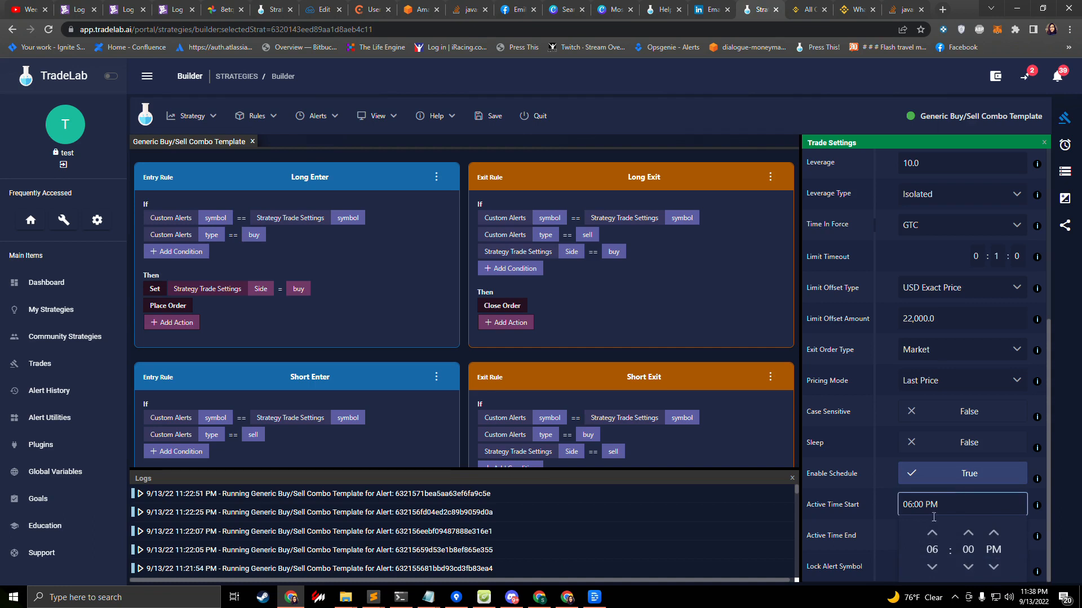
left_click(934, 552)
left_click(932, 566)
left_click(932, 567)
left_click(932, 534)
left_click(933, 535)
left_click(932, 534)
left_click(932, 534)
left_click(932, 534)
left_click(933, 534)
left_click(933, 534)
left_click(933, 534)
left_click(870, 491)
Step: Set the schedule's Active Time End to 09:00 AM, closing the support pop-up that interrupts
left_click(920, 535)
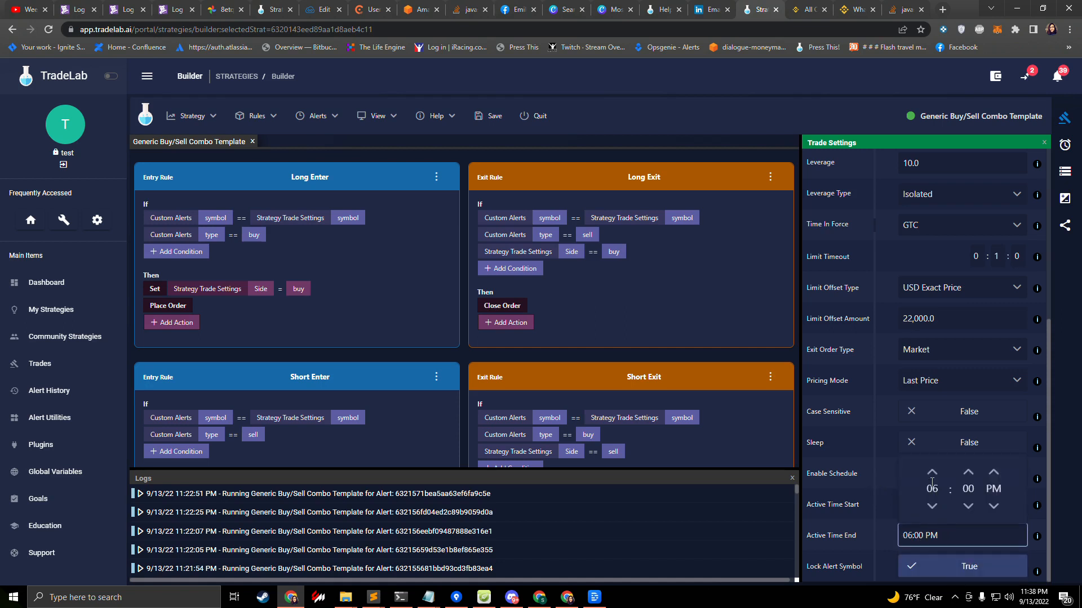
triple_click(931, 480)
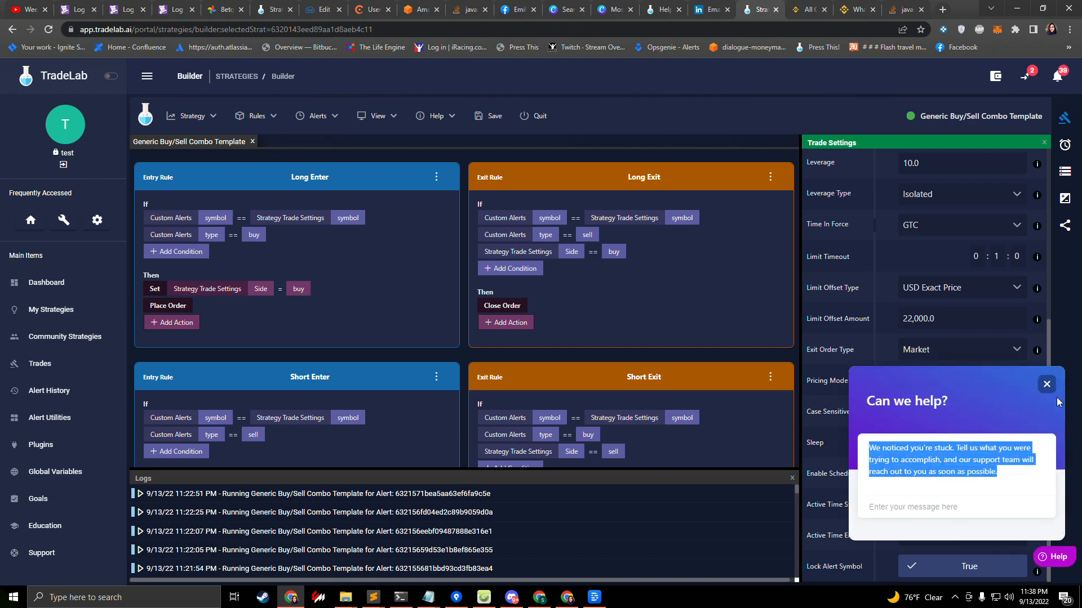
left_click(1046, 385)
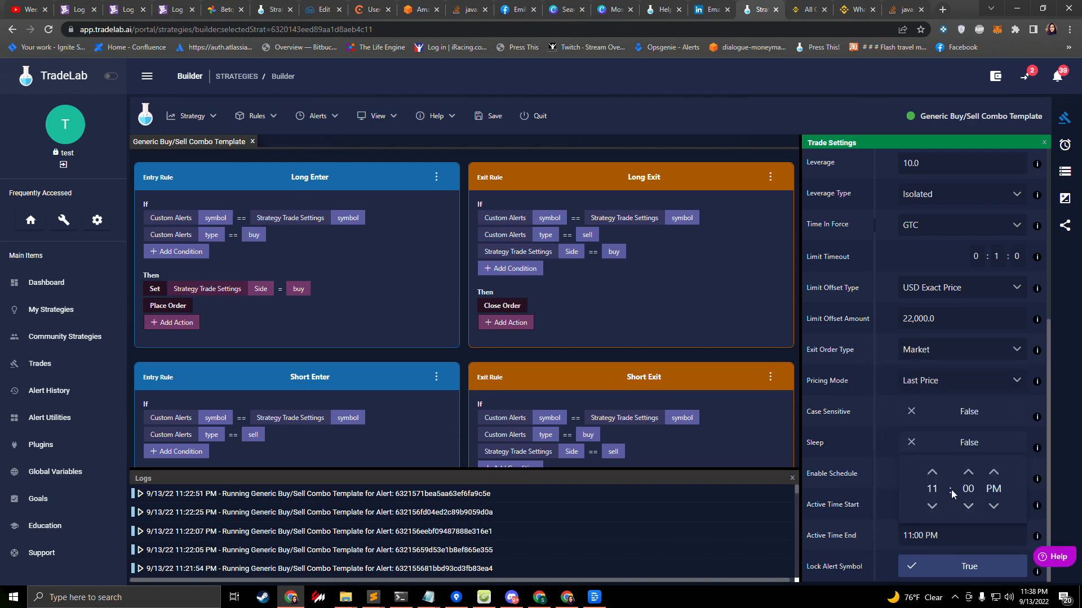
left_click(933, 473)
left_click(933, 473)
left_click(933, 473)
left_click(933, 473)
left_click(932, 473)
left_click(933, 473)
left_click(933, 473)
left_click(877, 508)
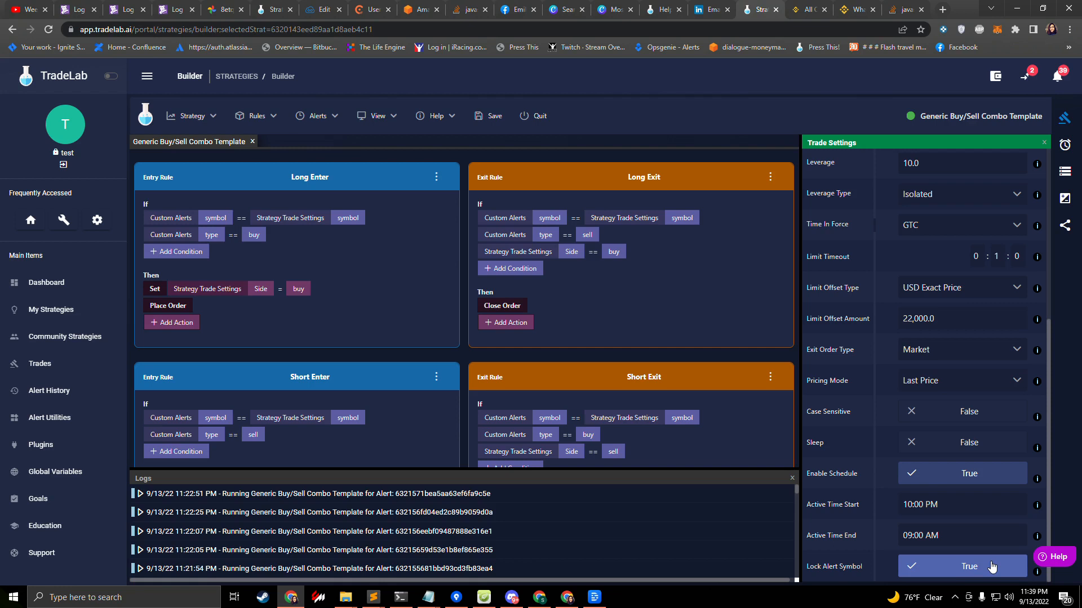
Step: Look over the full list of trade settings and open the Help widget with its support ticket option
scroll(957, 461, "up", 5)
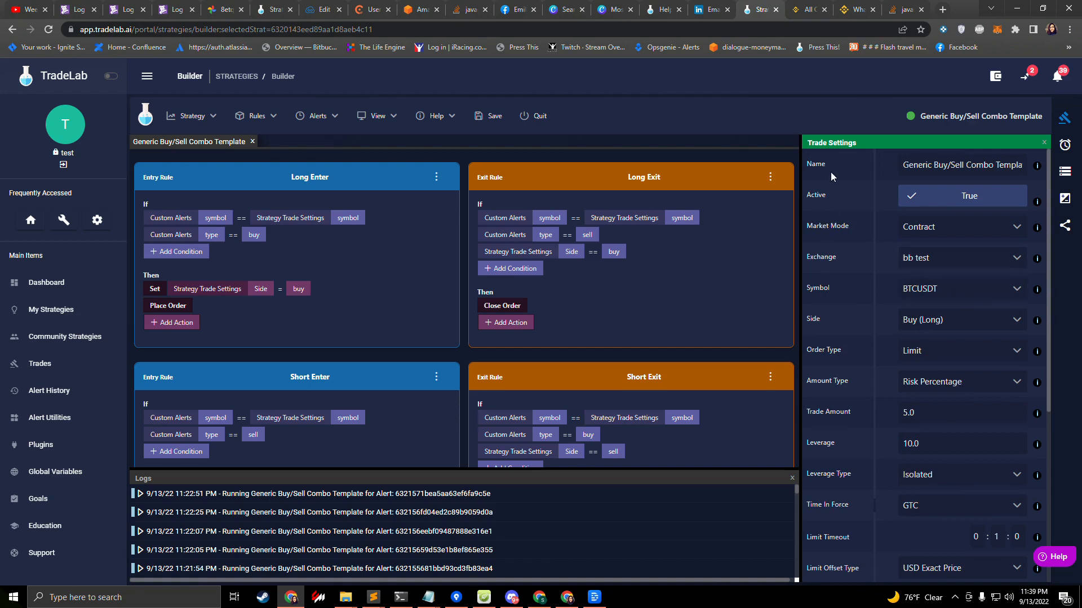
scroll(833, 304, "down", 5)
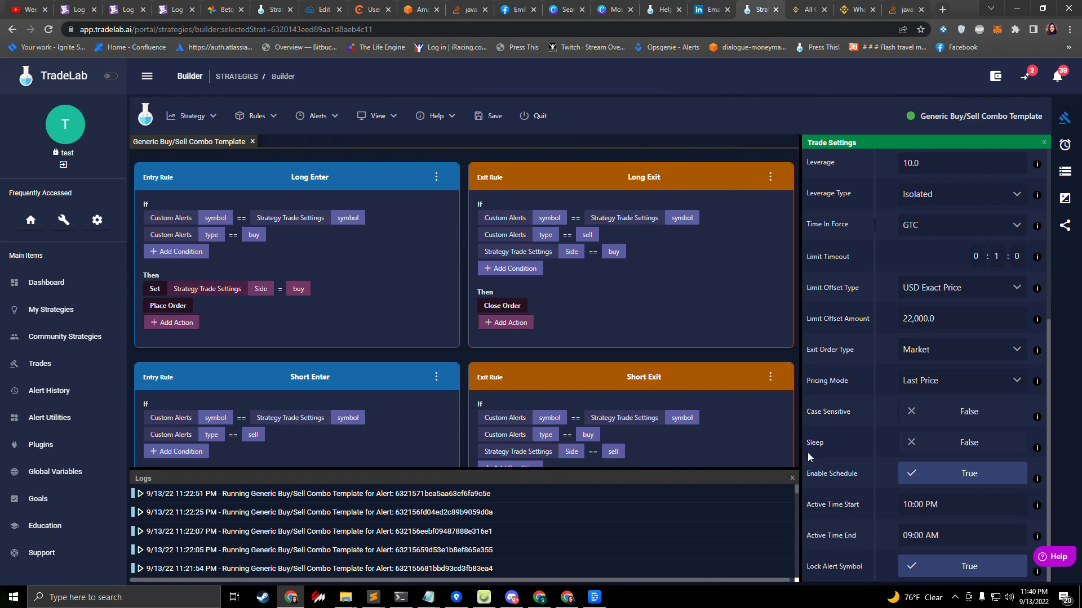
left_click(1057, 558)
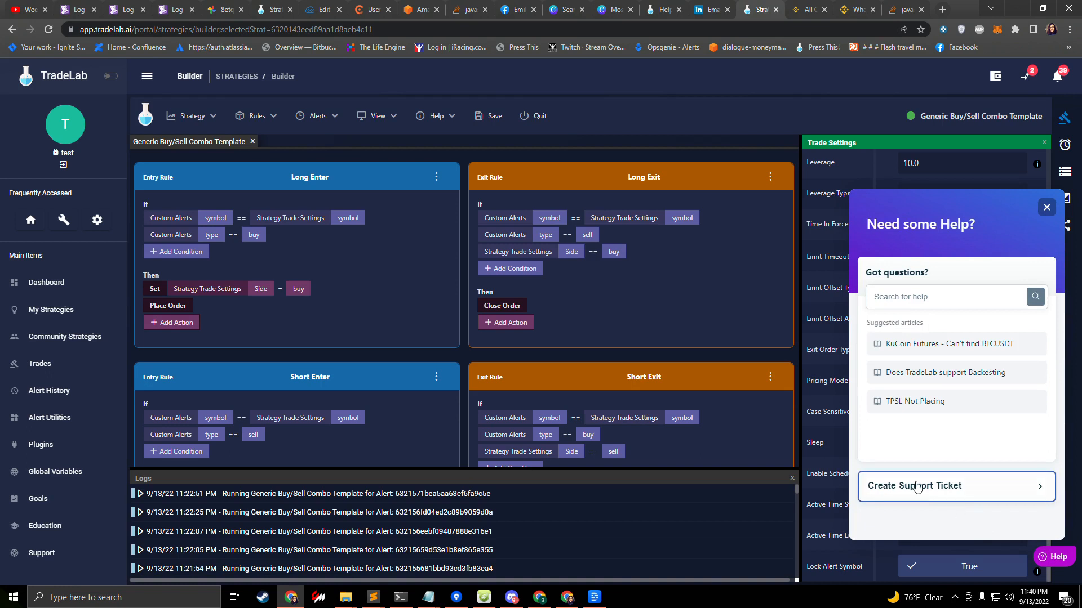